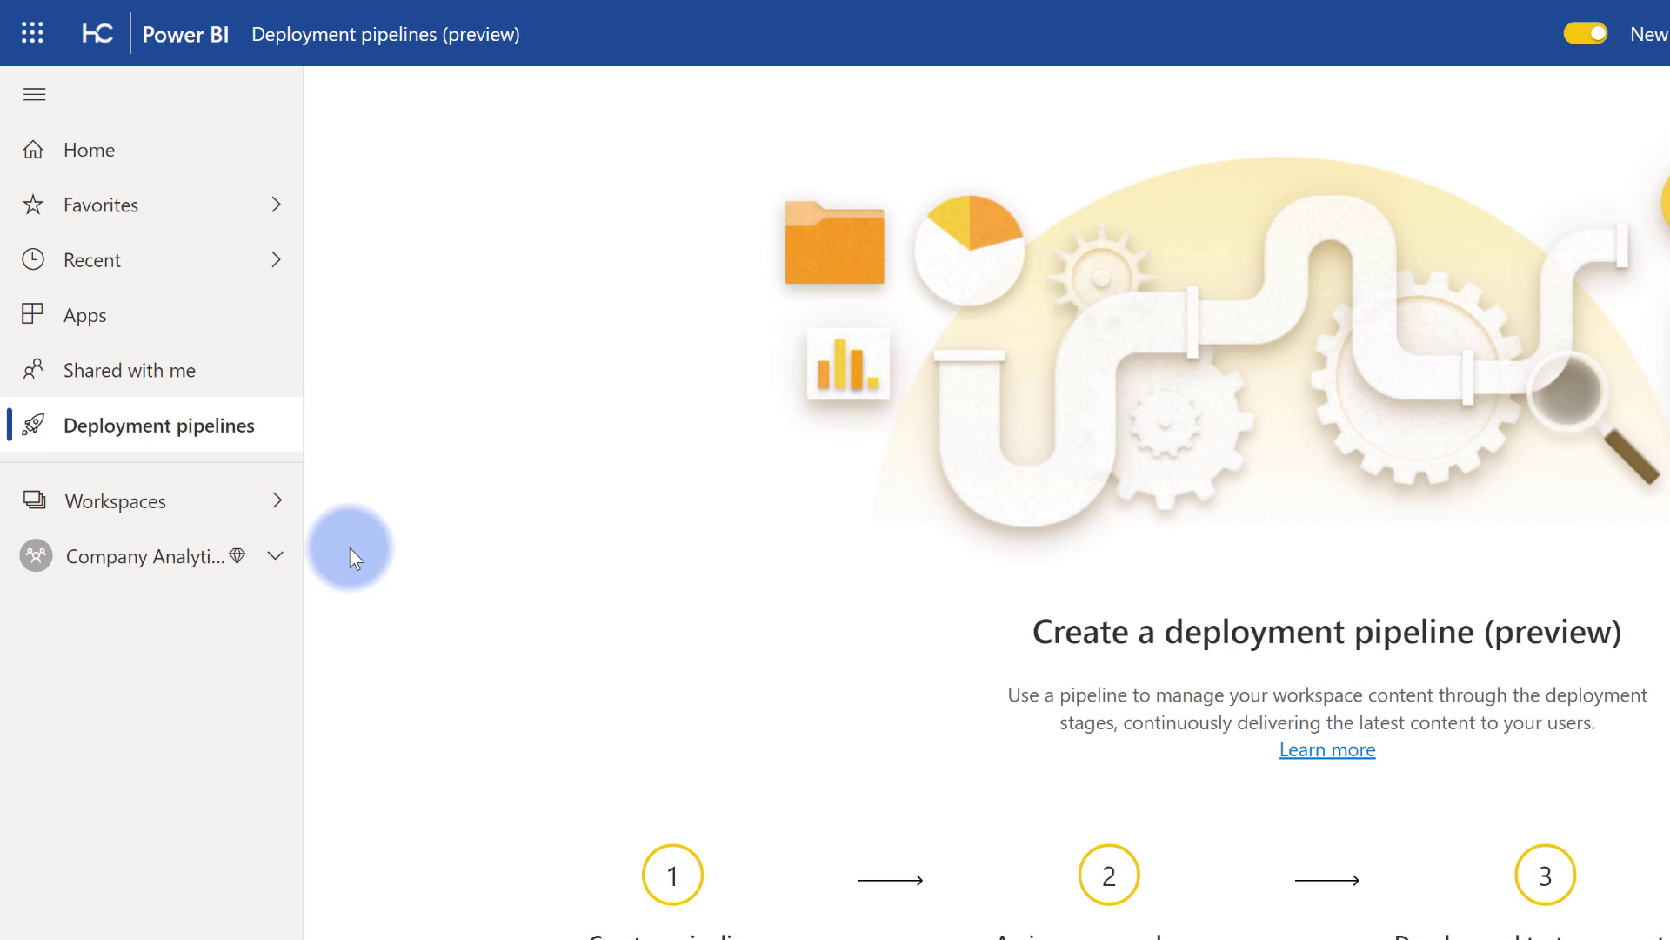
Go to Deployment pipelines in the left navigation pane to reach the pipelines start page.
mouse_move(236, 563)
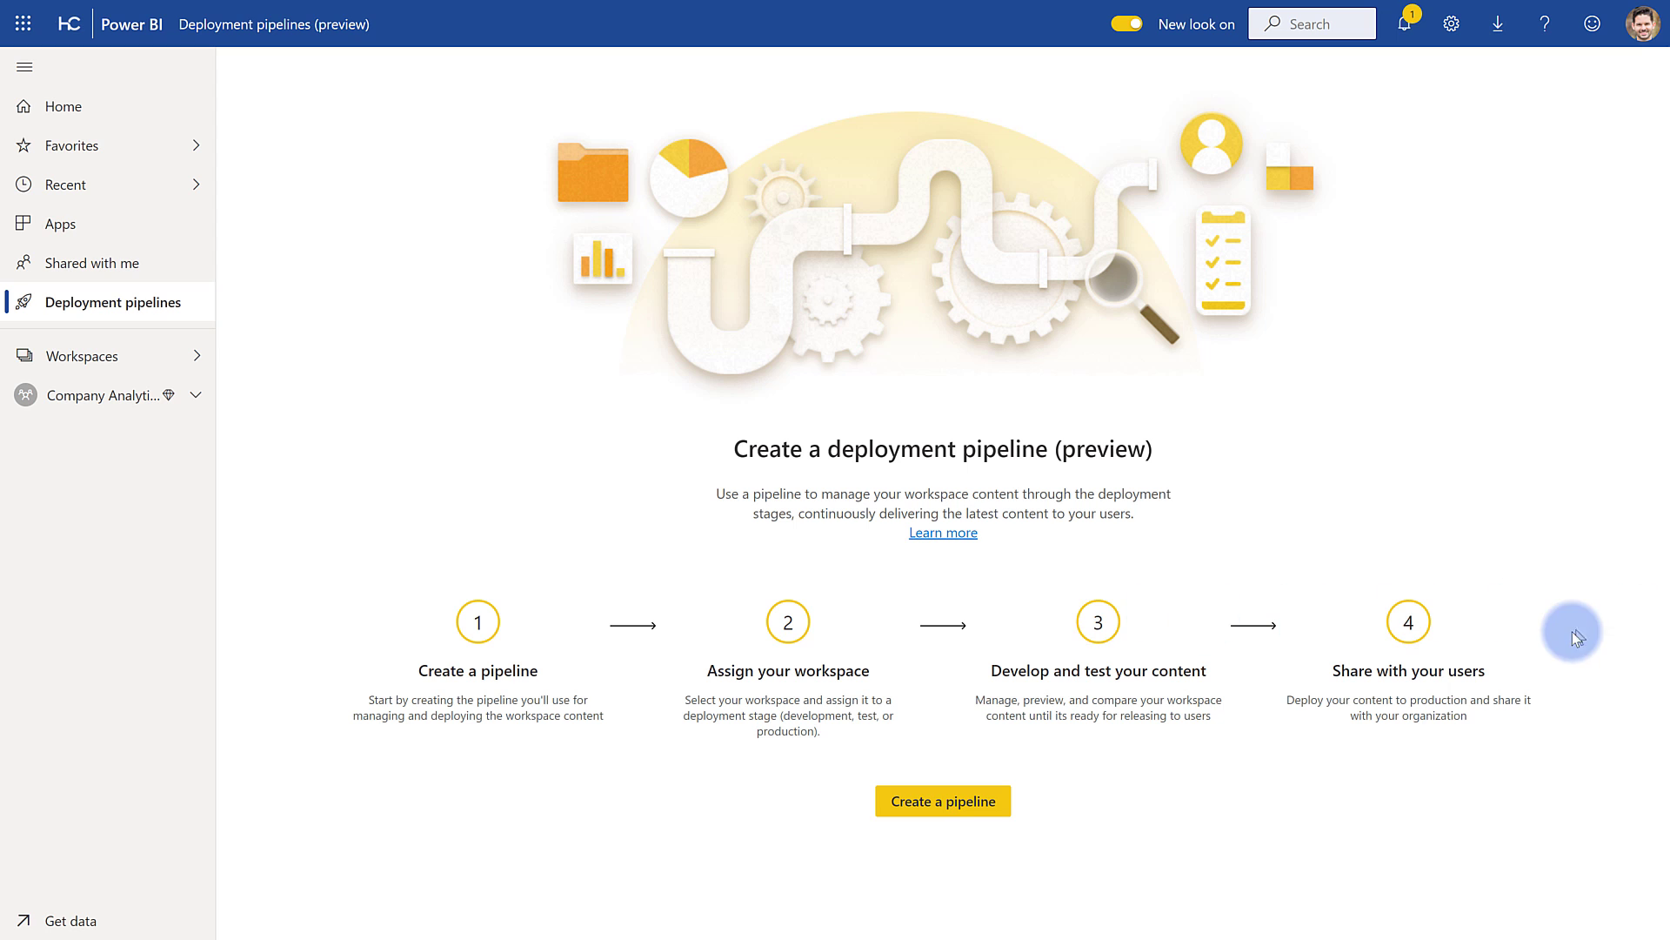
Create a new deployment pipeline named 'Company Pipeline'.
left_click(946, 796)
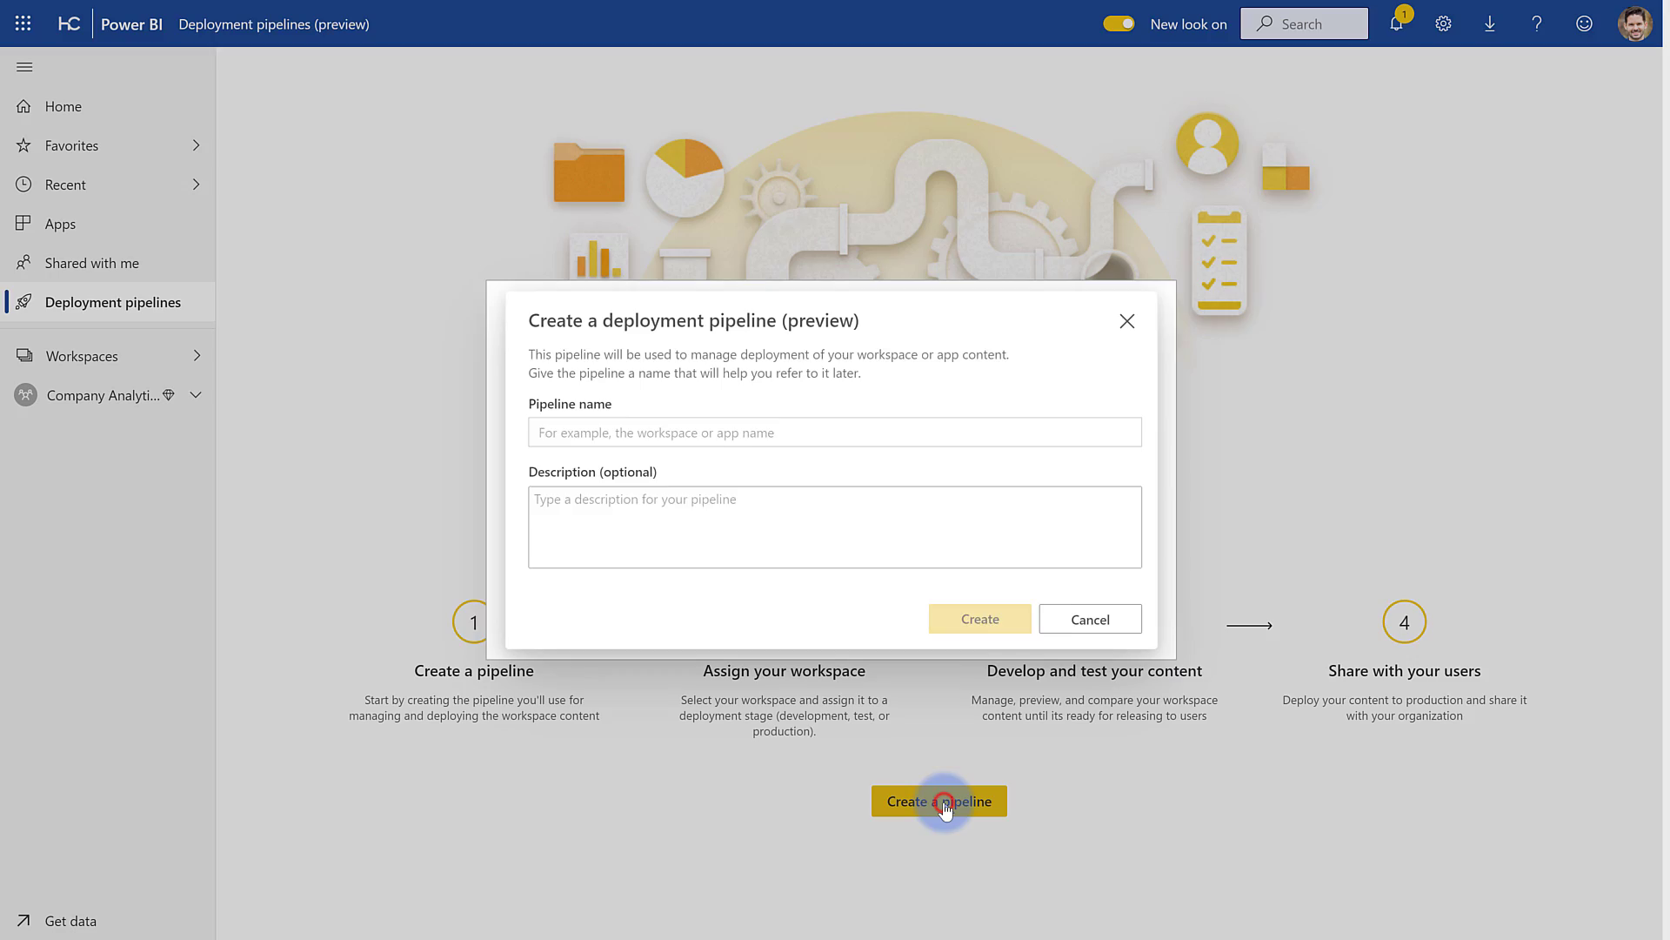
type("Company P")
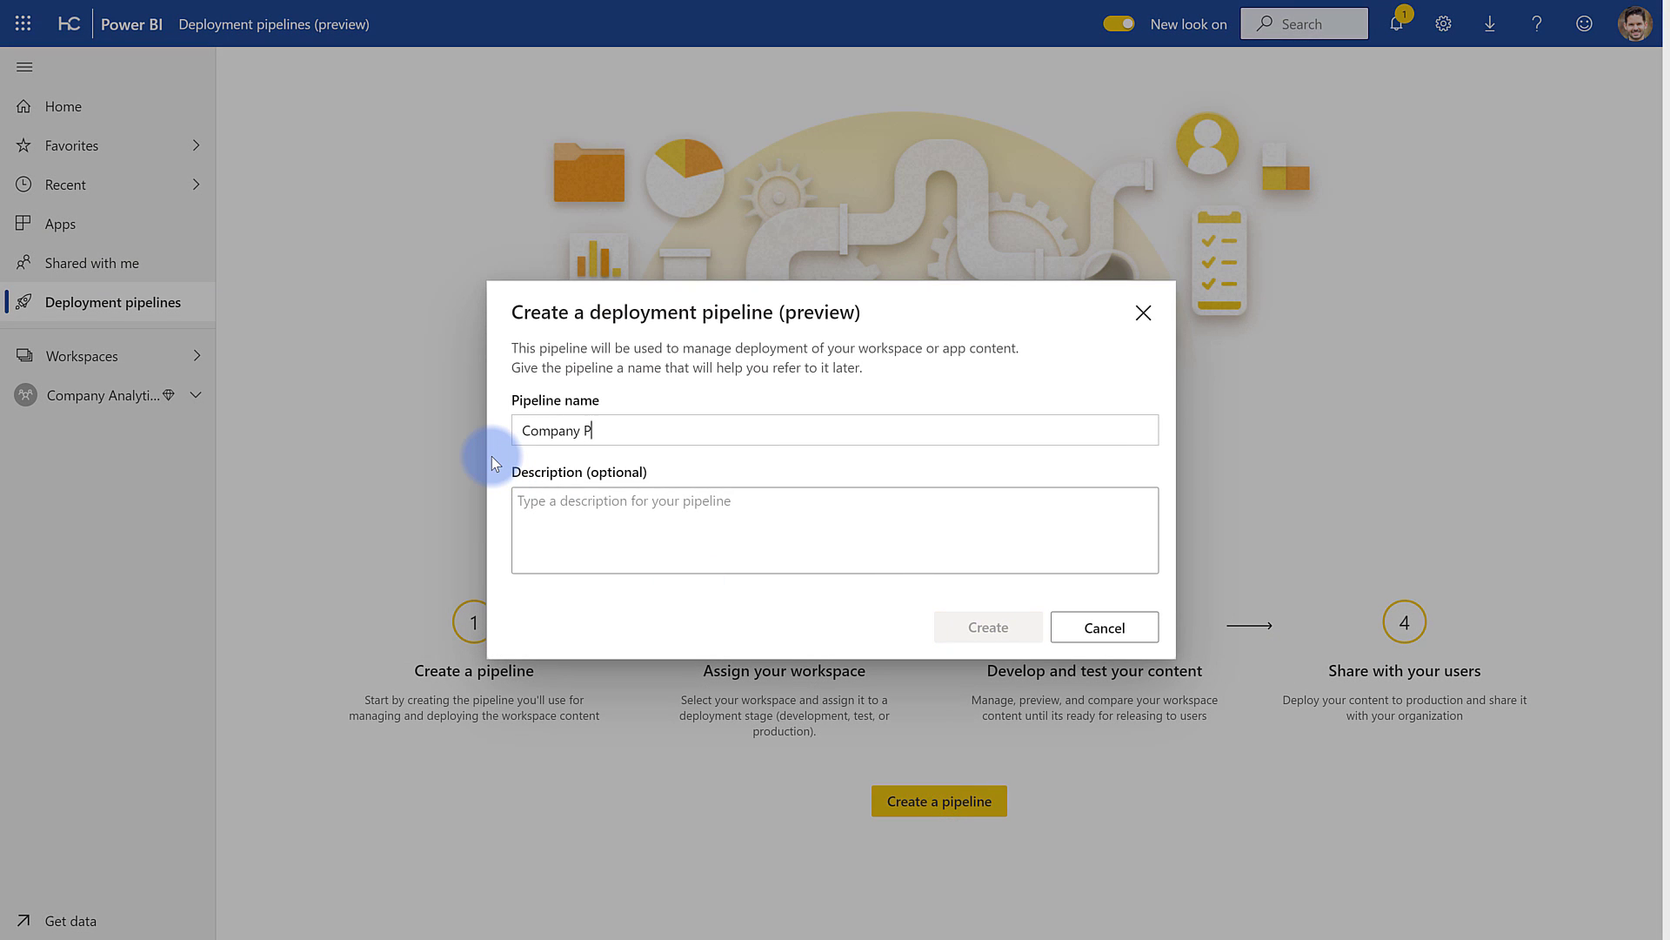
type("ipeline")
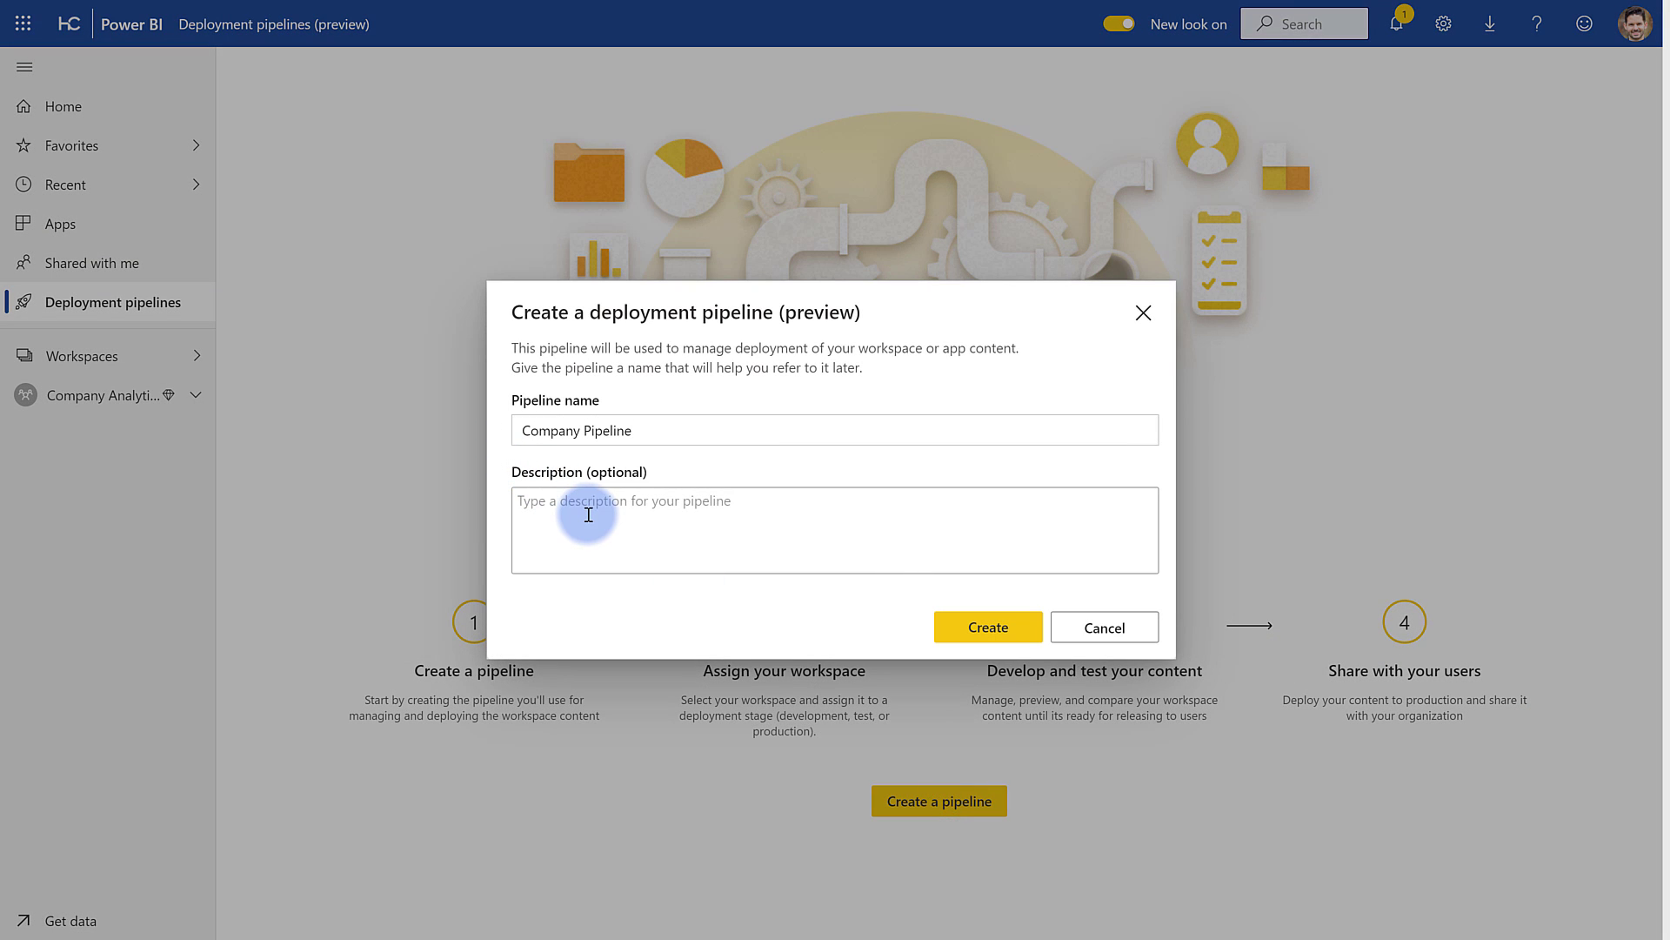
left_click(965, 623)
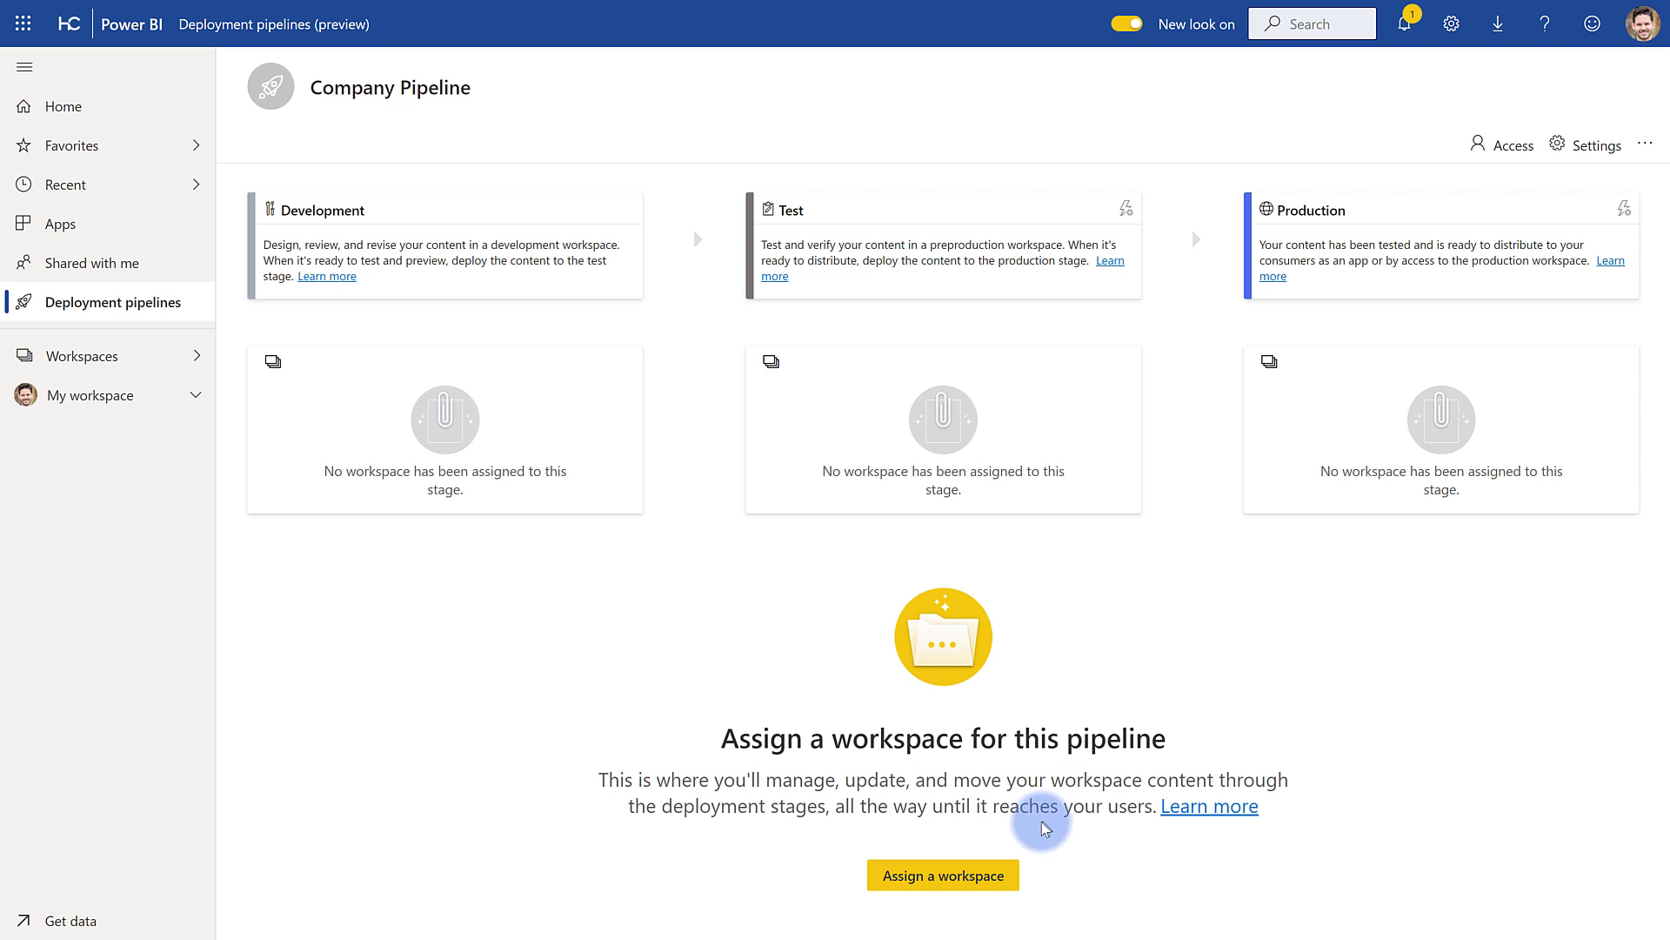
Assign the Company Analytics workspace to the Development stage of Company Pipeline.
left_click(986, 874)
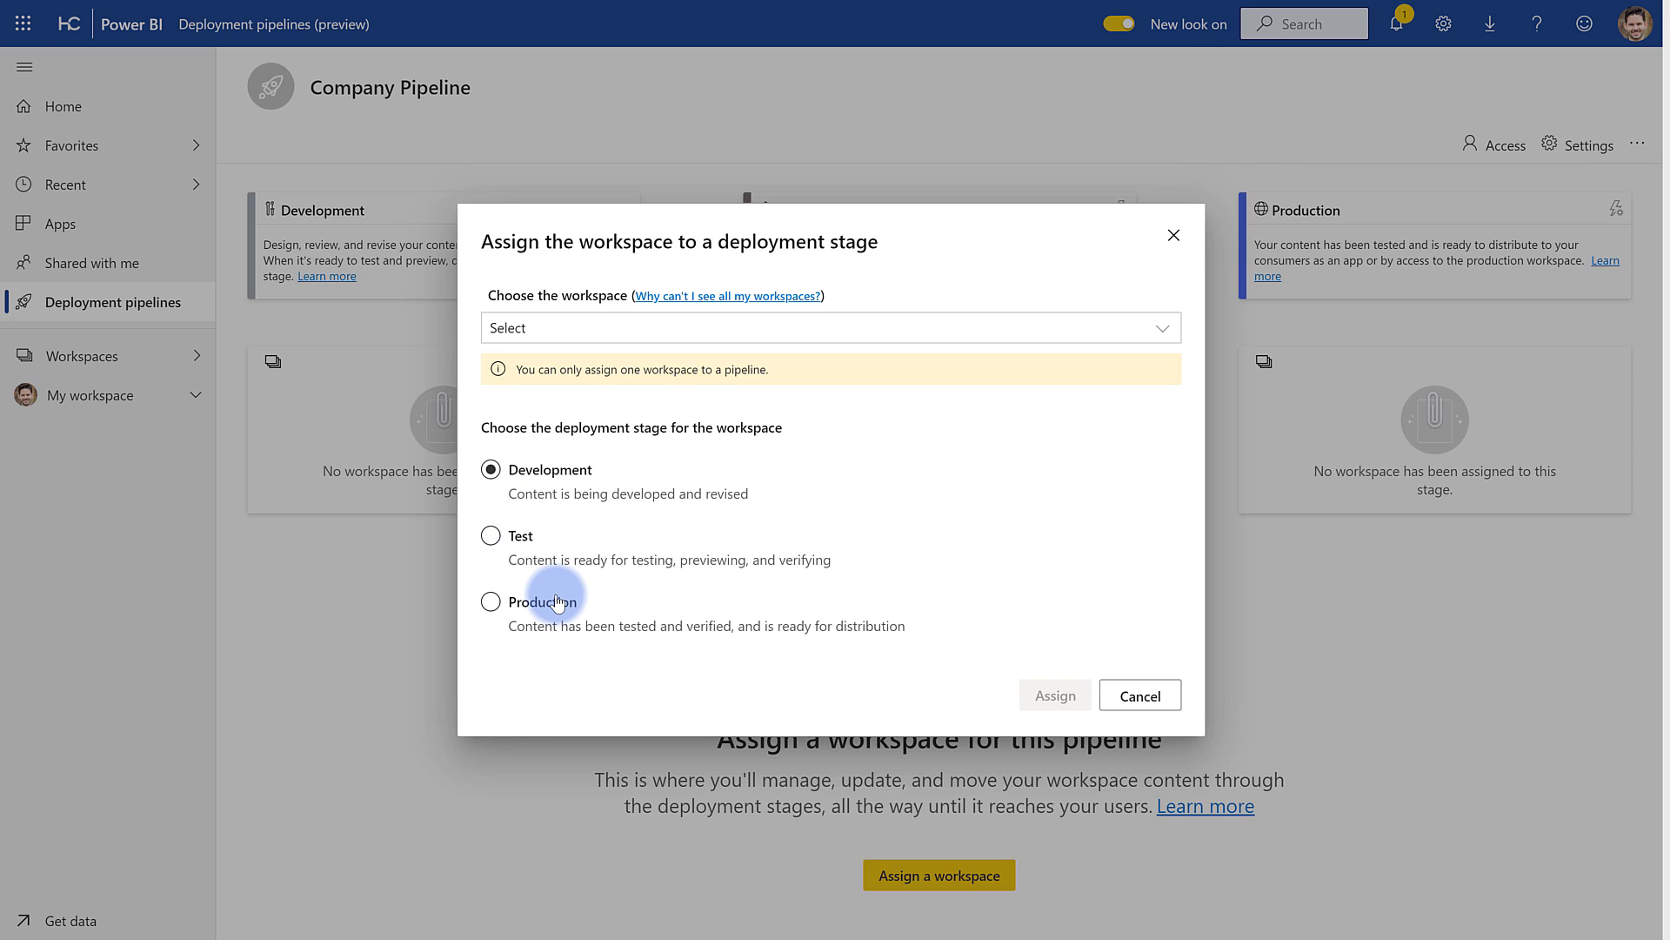
left_click(553, 326)
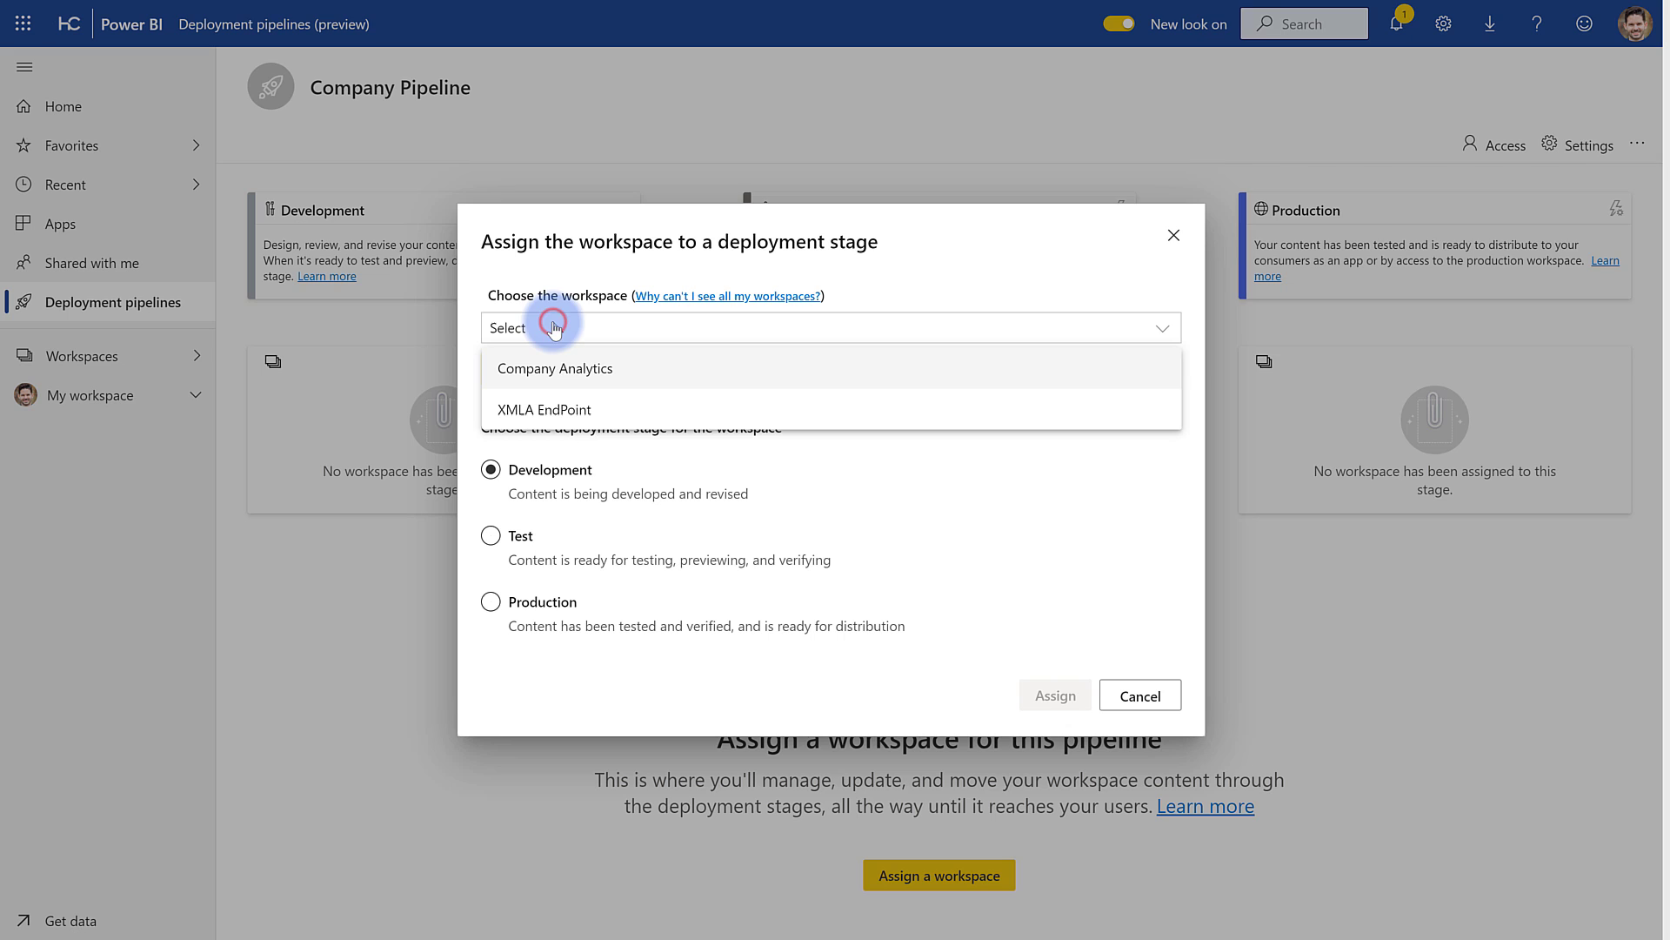
left_click(557, 372)
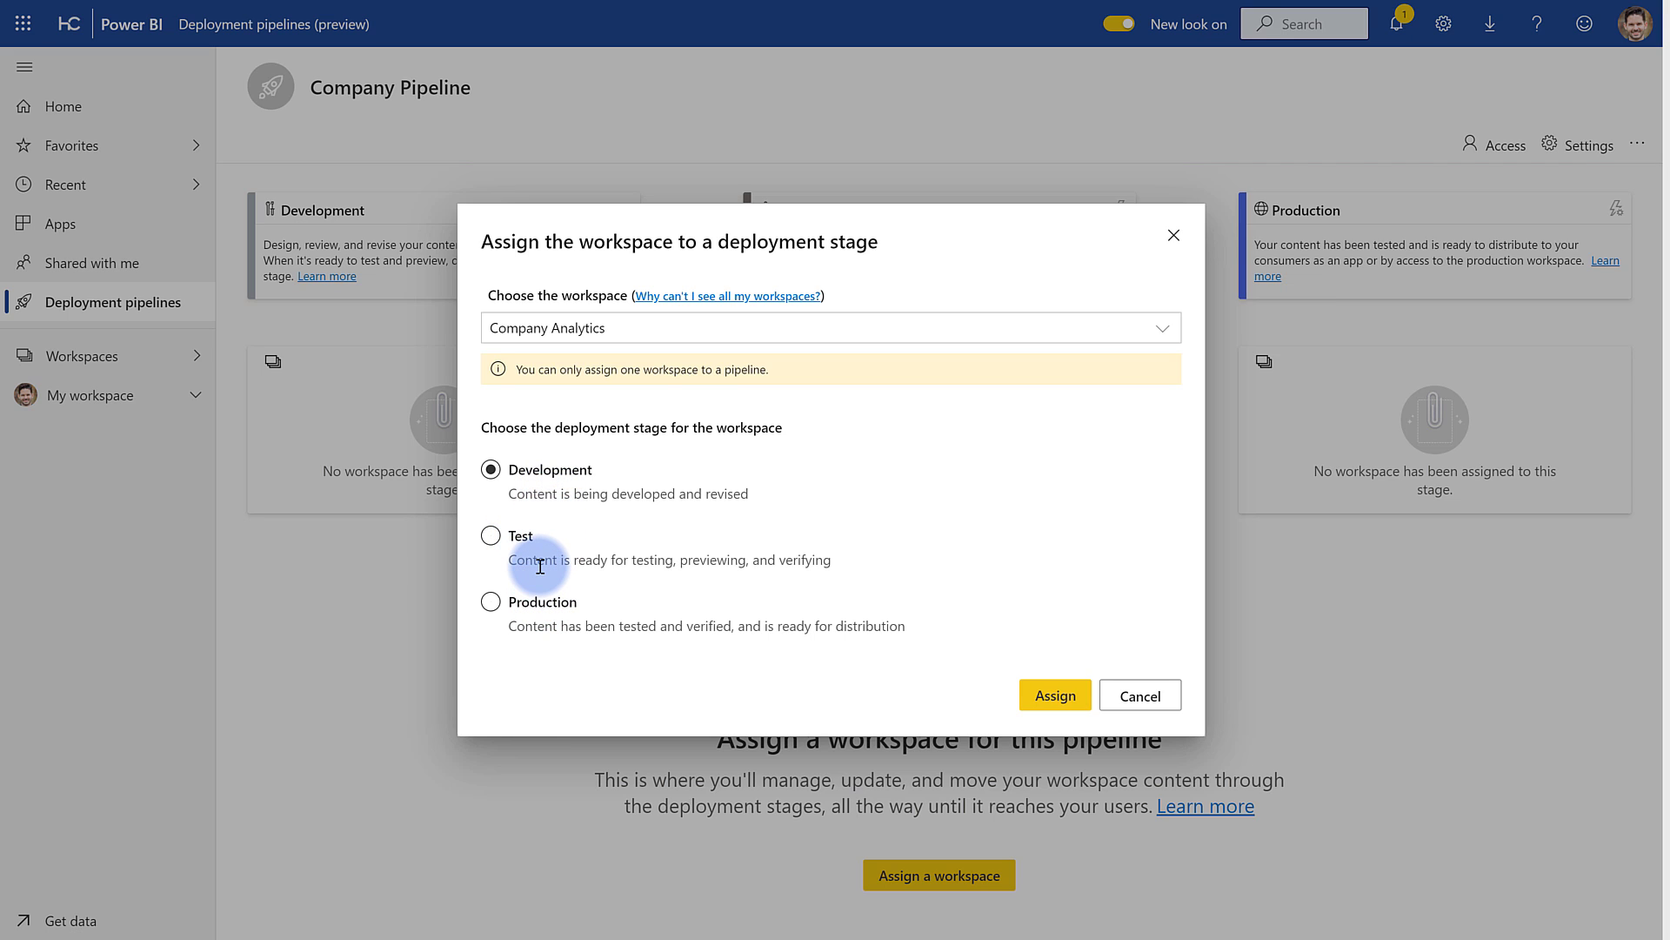
left_click(1051, 702)
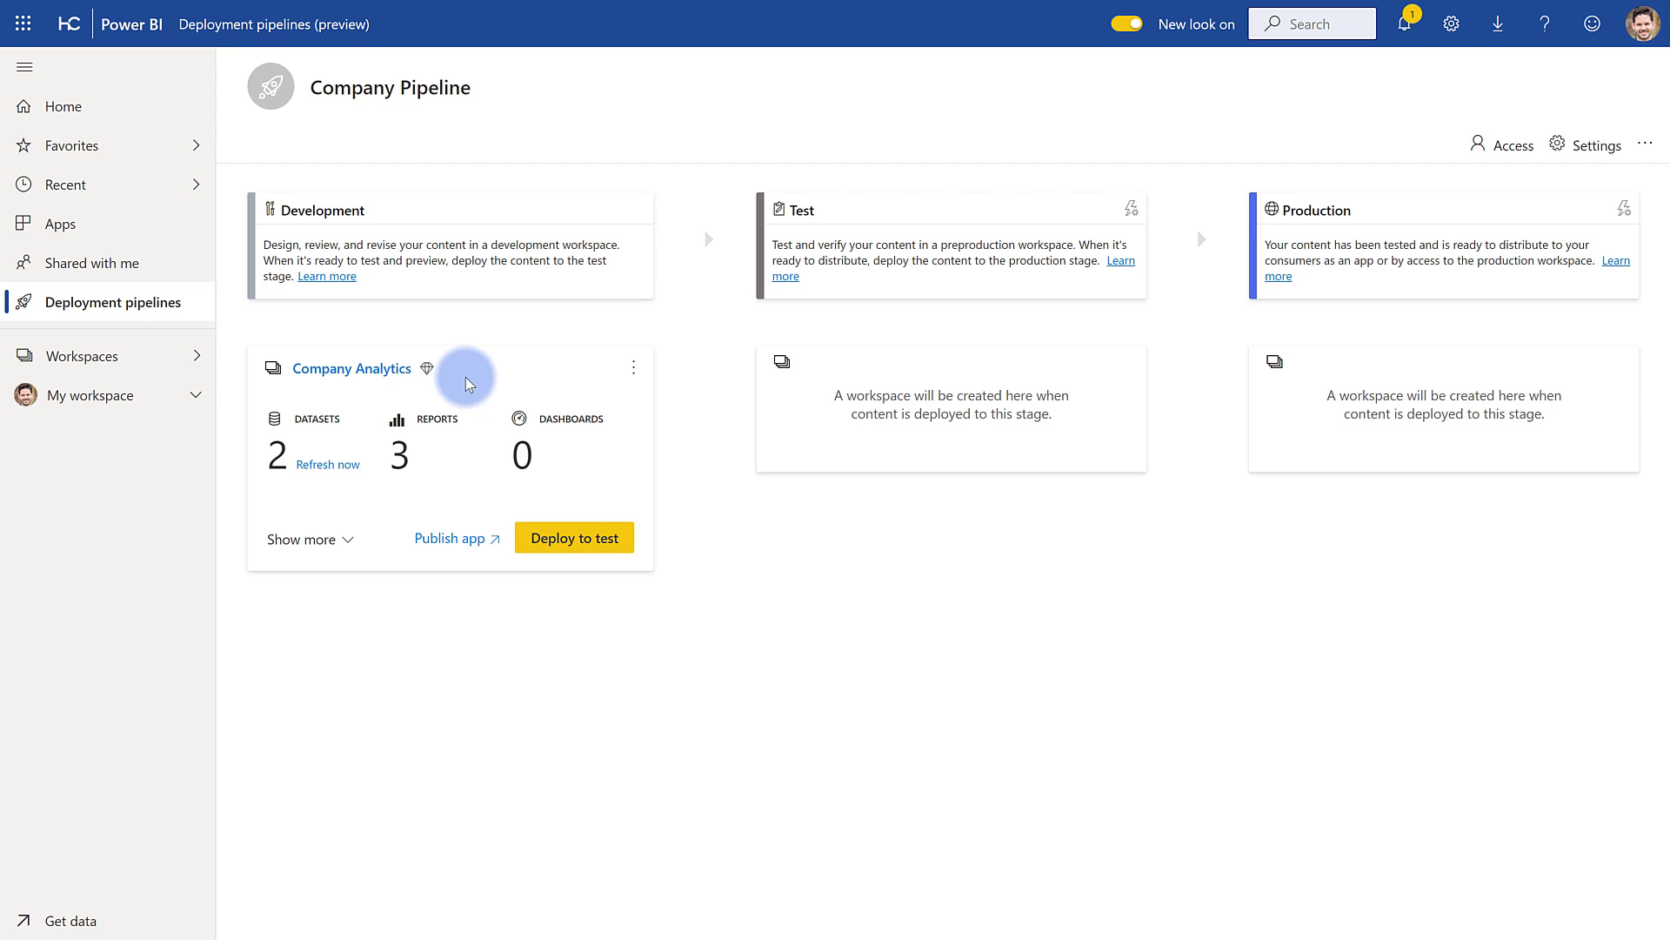
Show the Company Analytics items, then browse its options menu and the workspaces list.
left_click(335, 539)
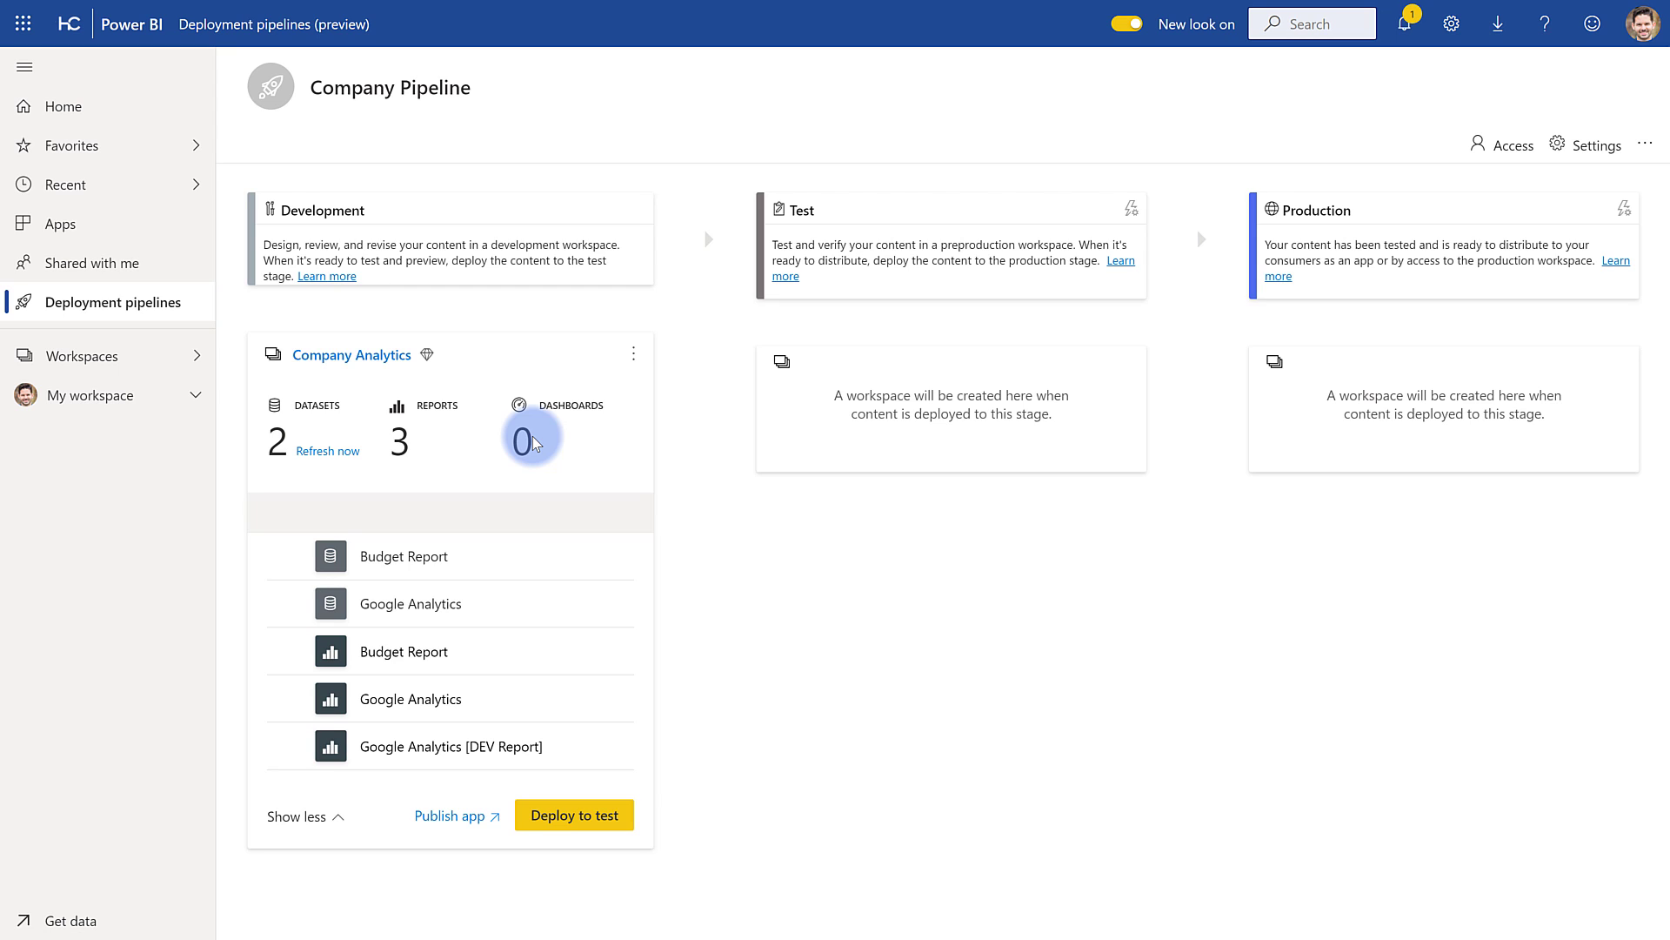
left_click(633, 348)
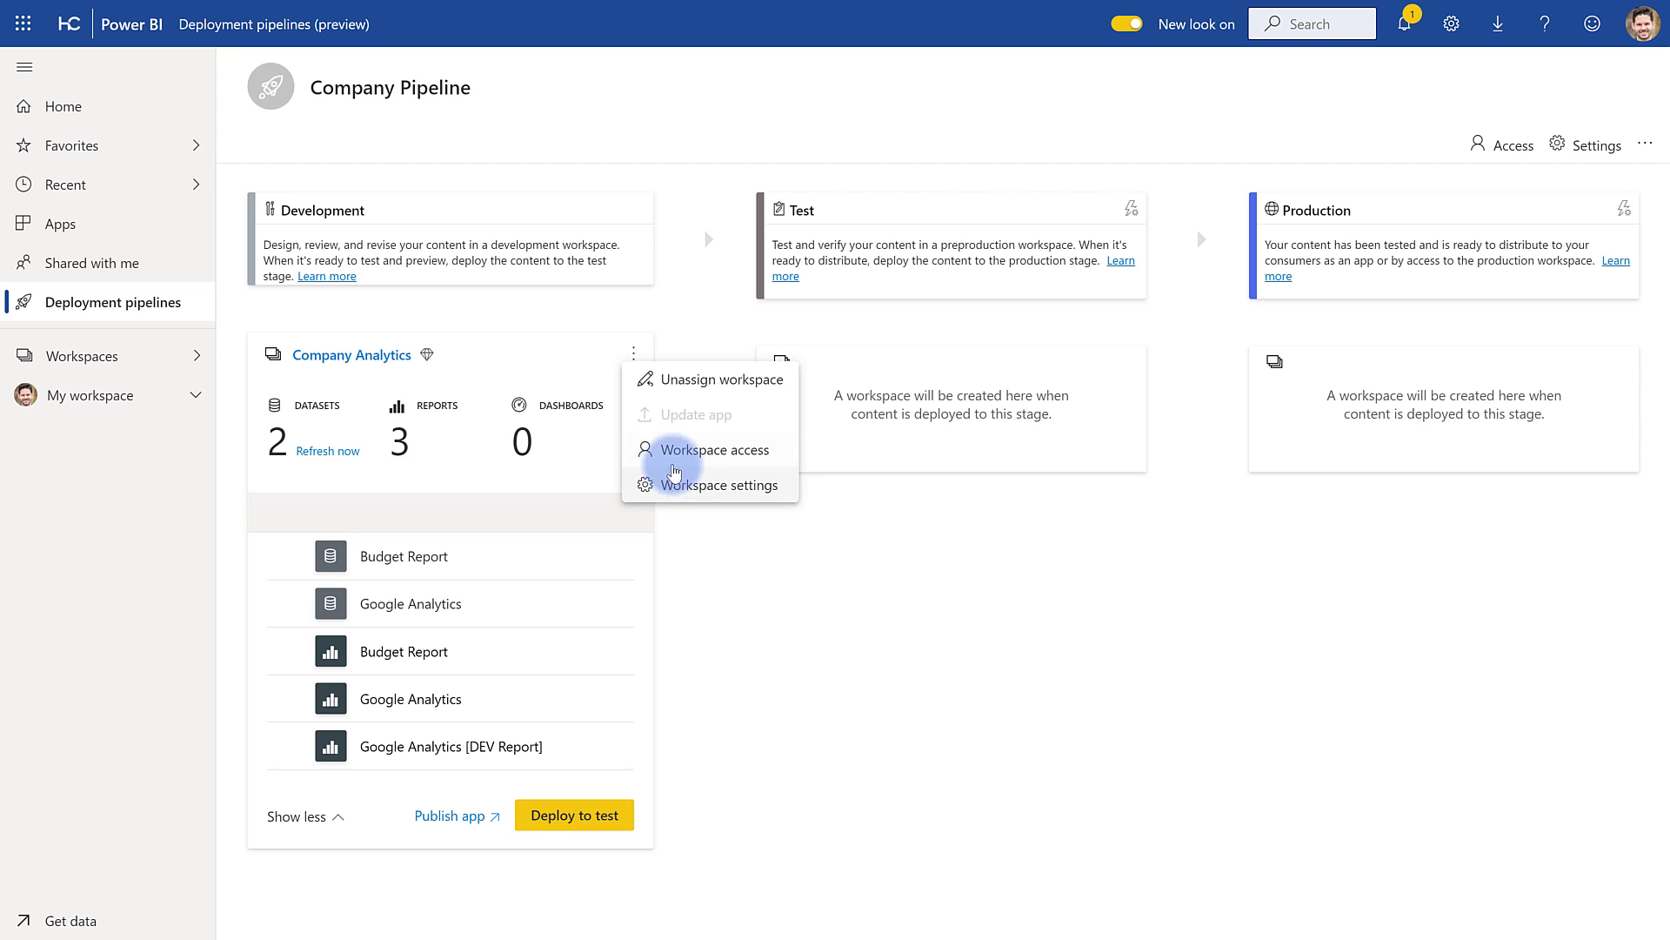
left_click(198, 355)
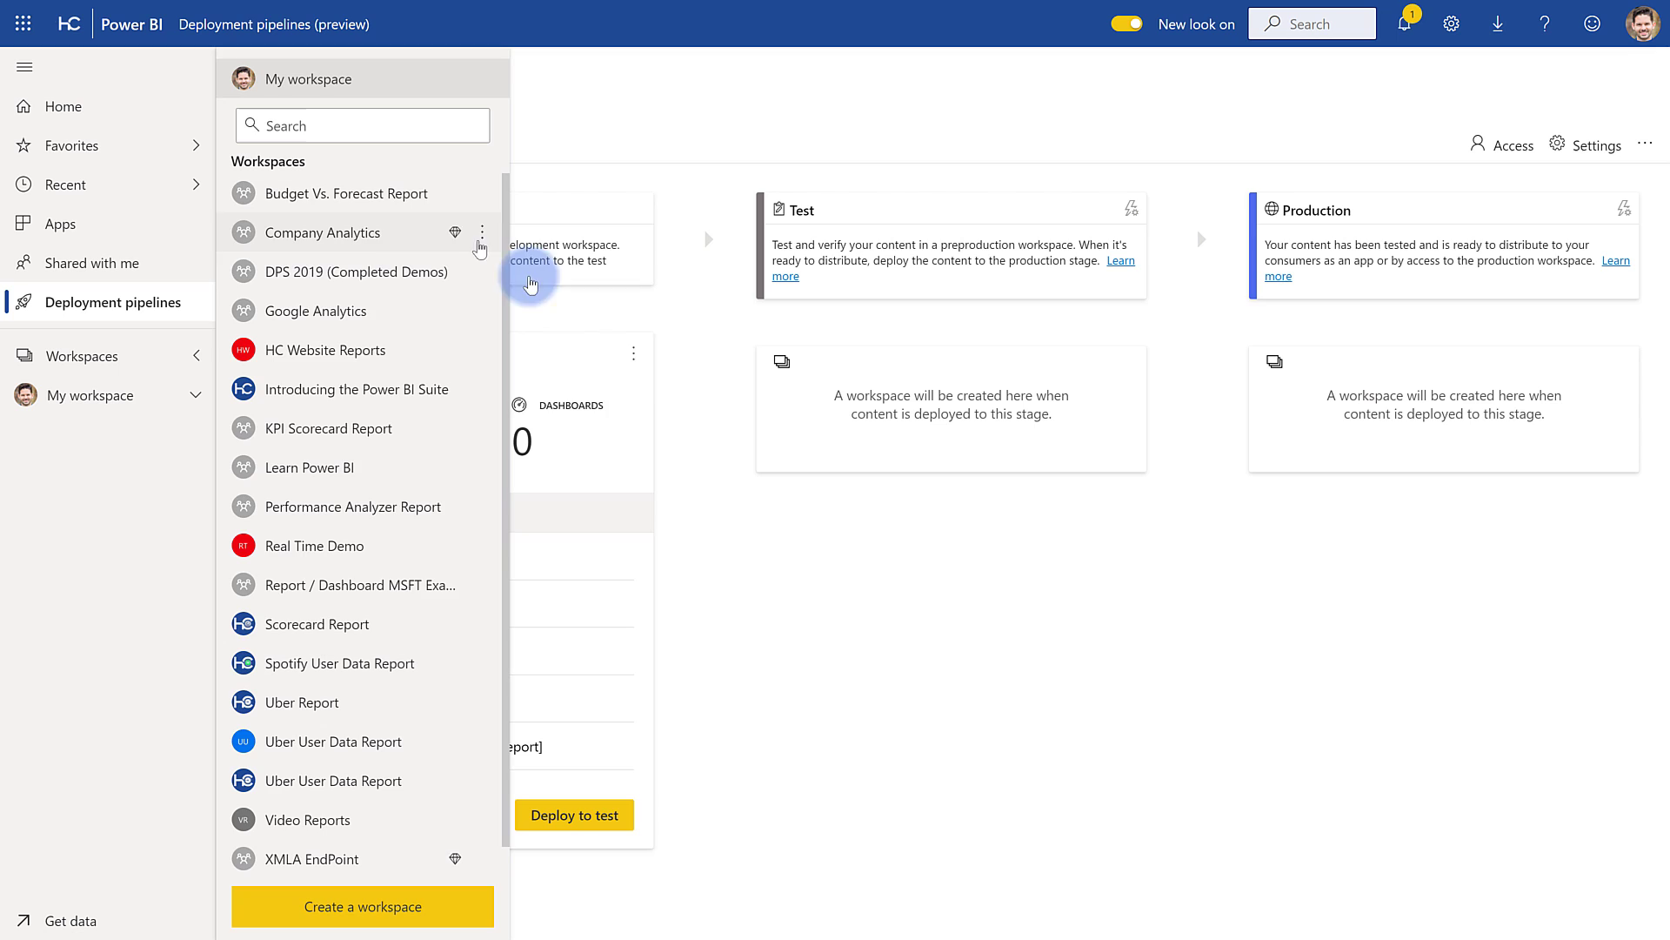
left_click(634, 352)
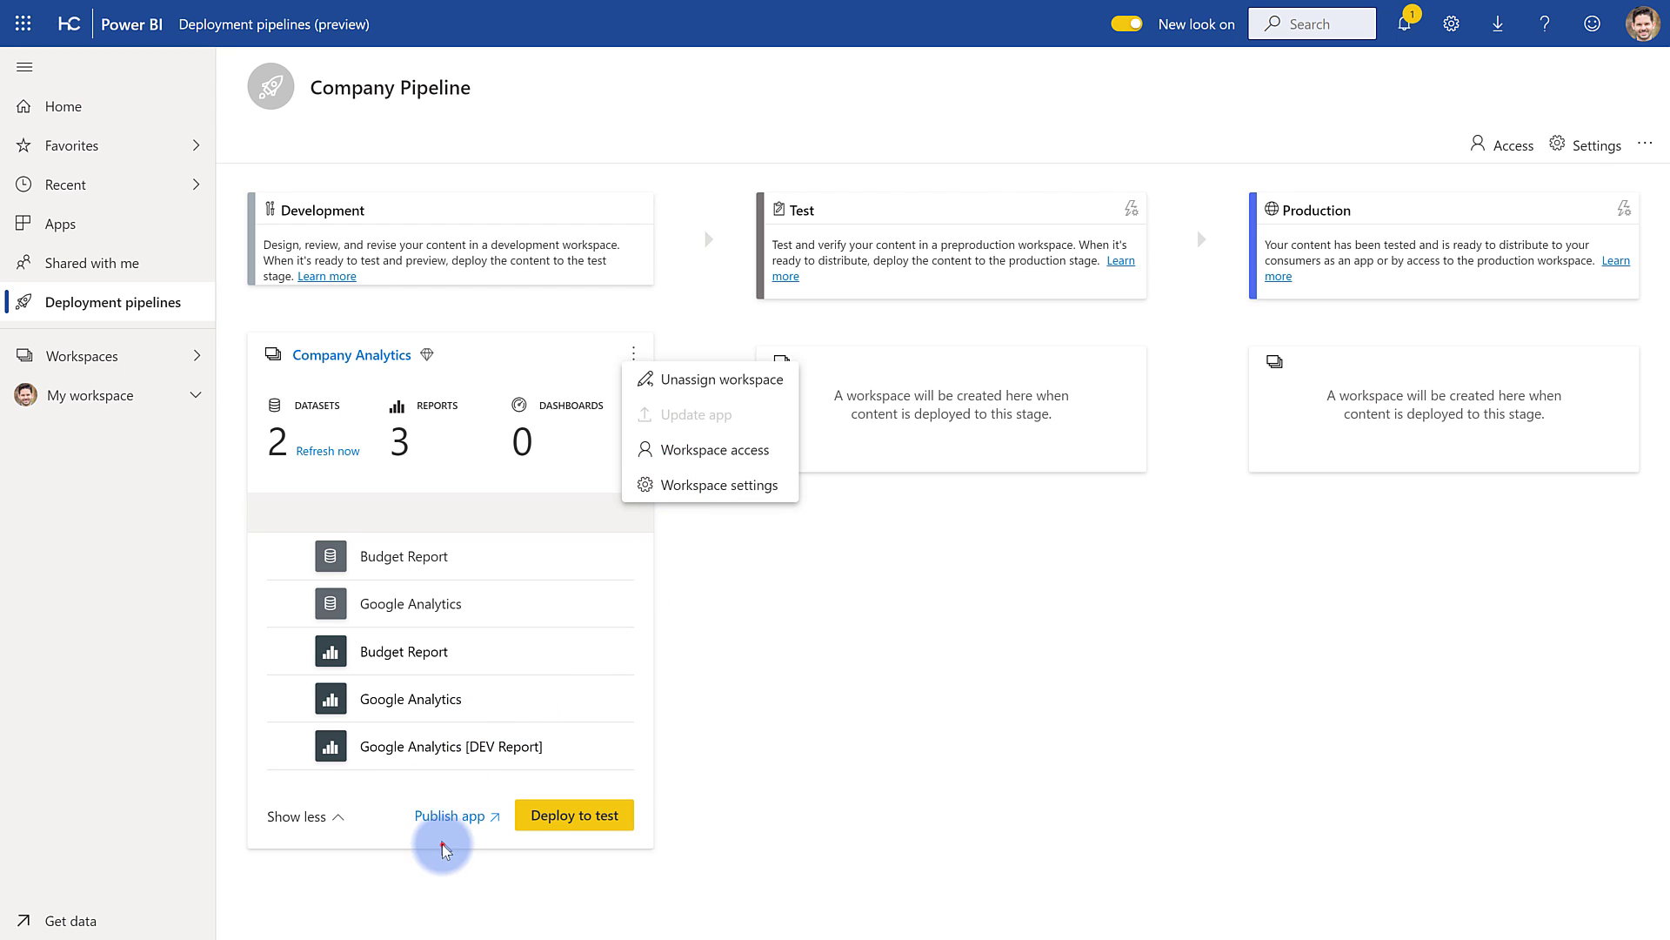
left_click(445, 820)
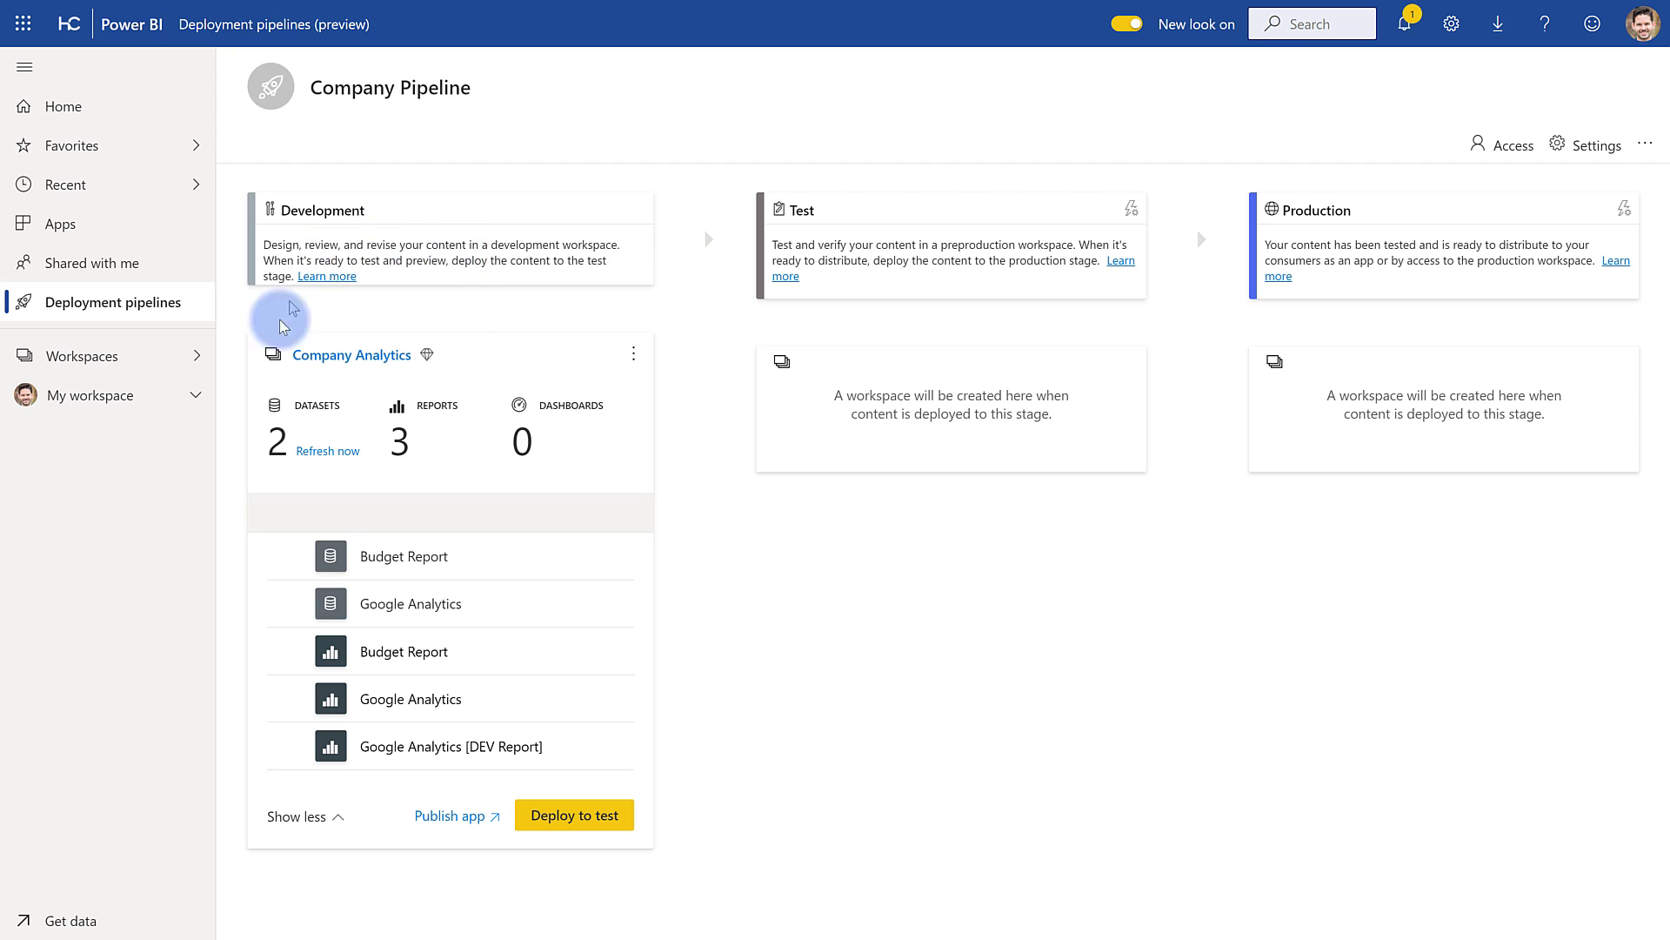
Deploy the Budget Report and Google Analytics datasets and reports from Development to Test.
left_click(292, 555)
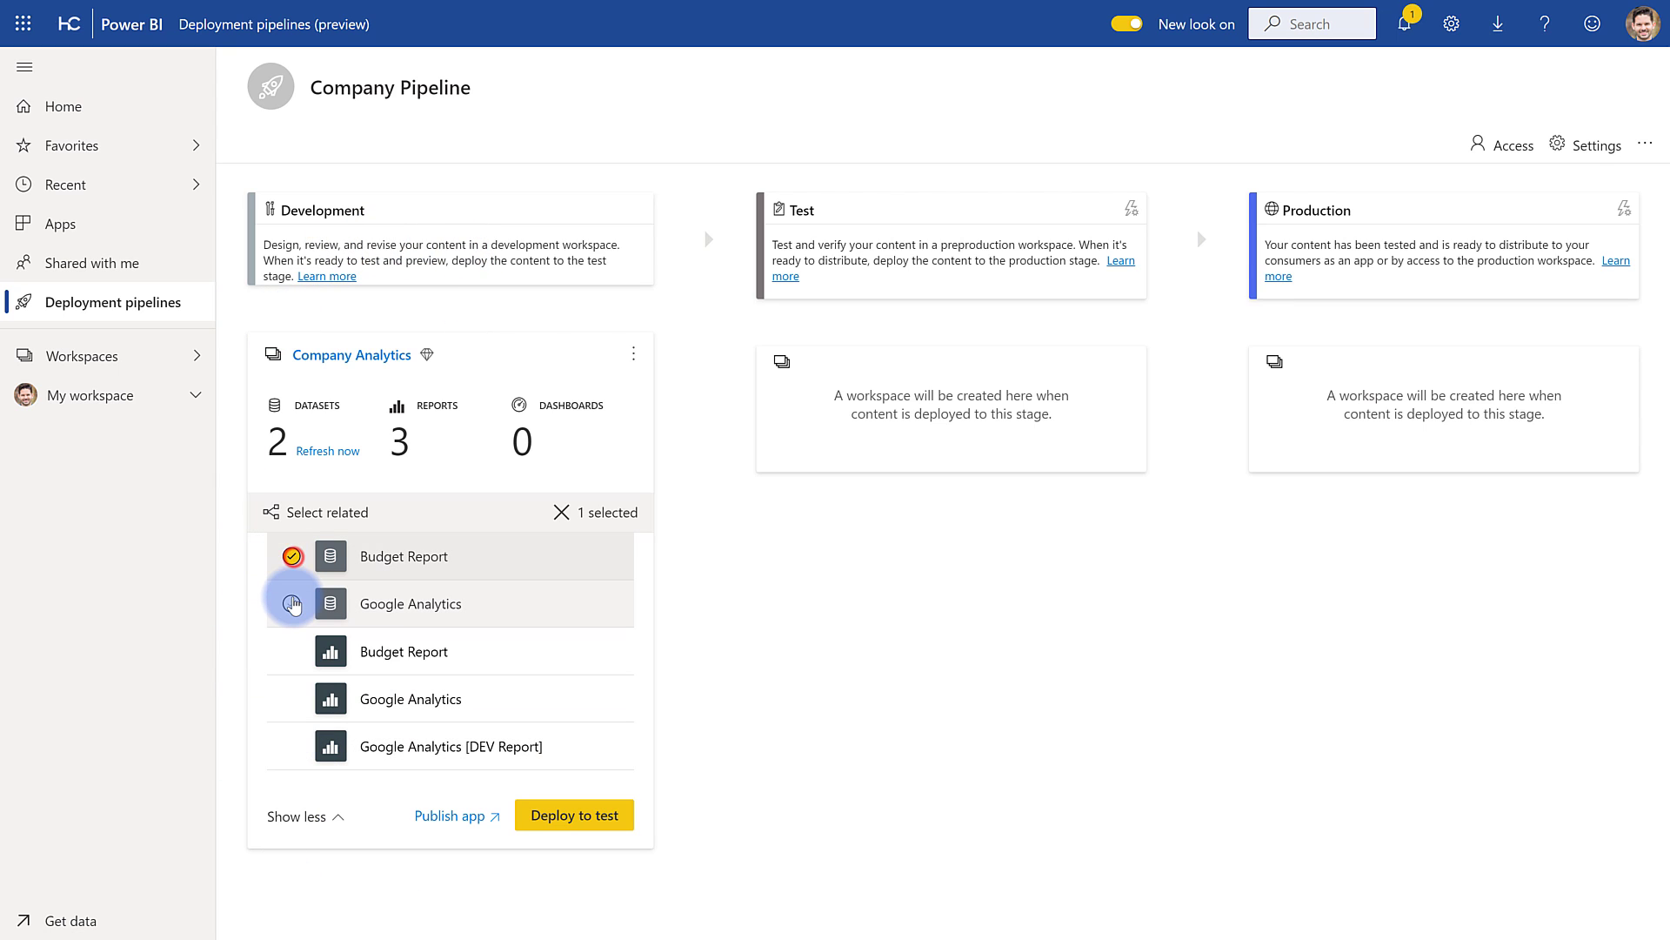
left_click(291, 603)
left_click(296, 651)
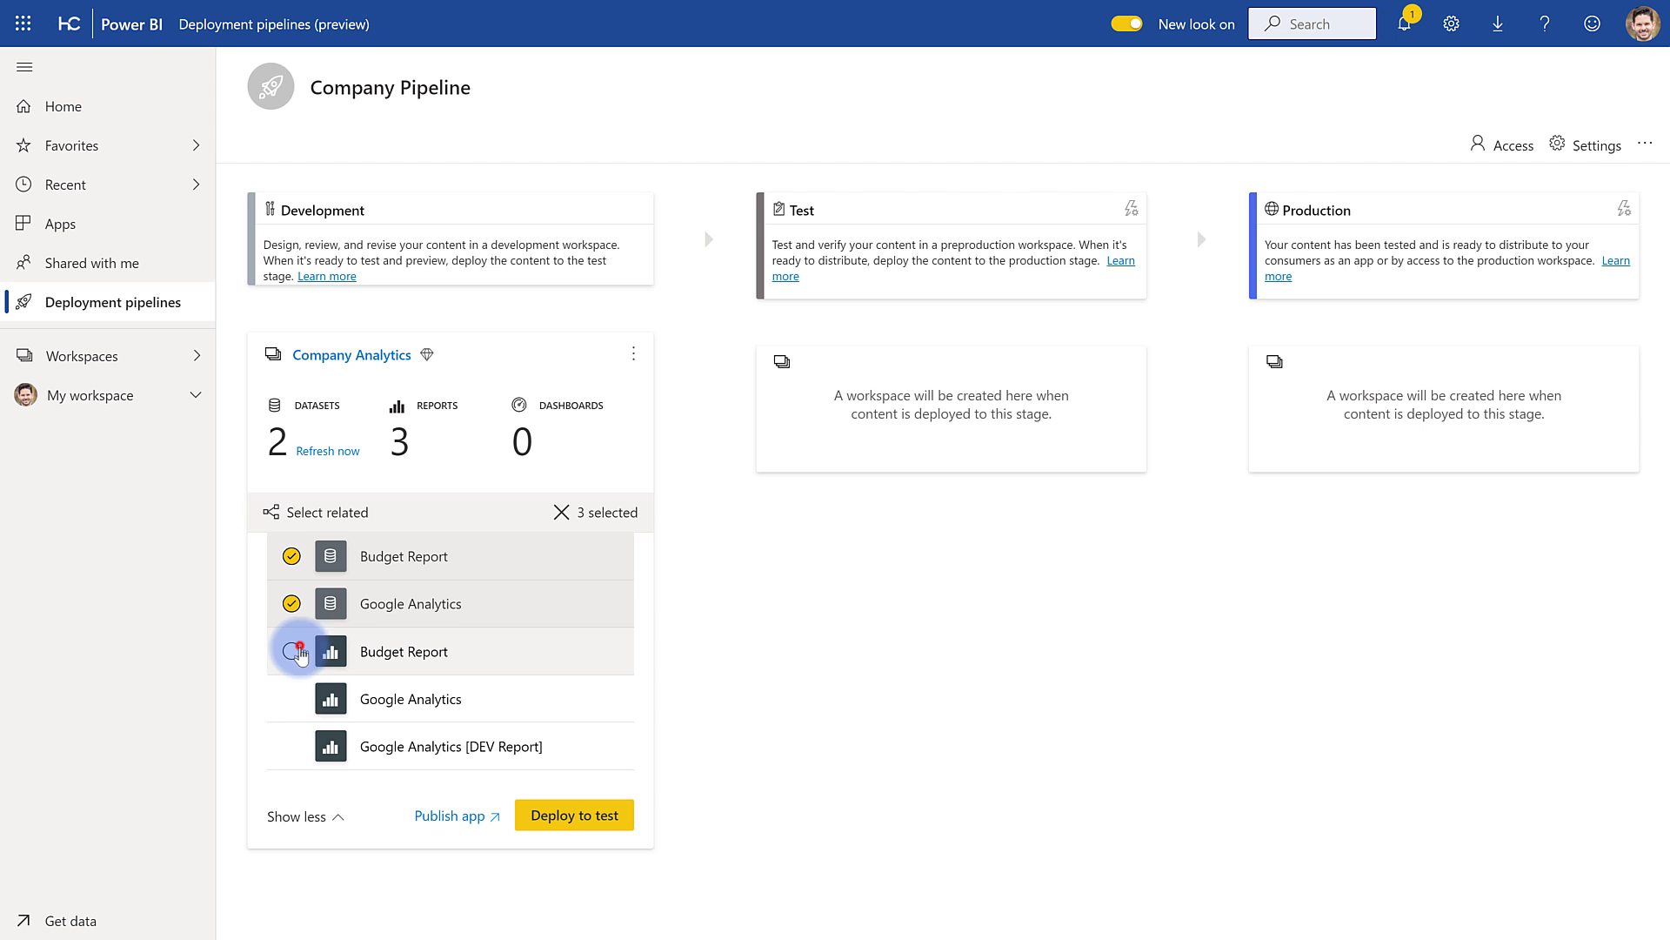
left_click(291, 699)
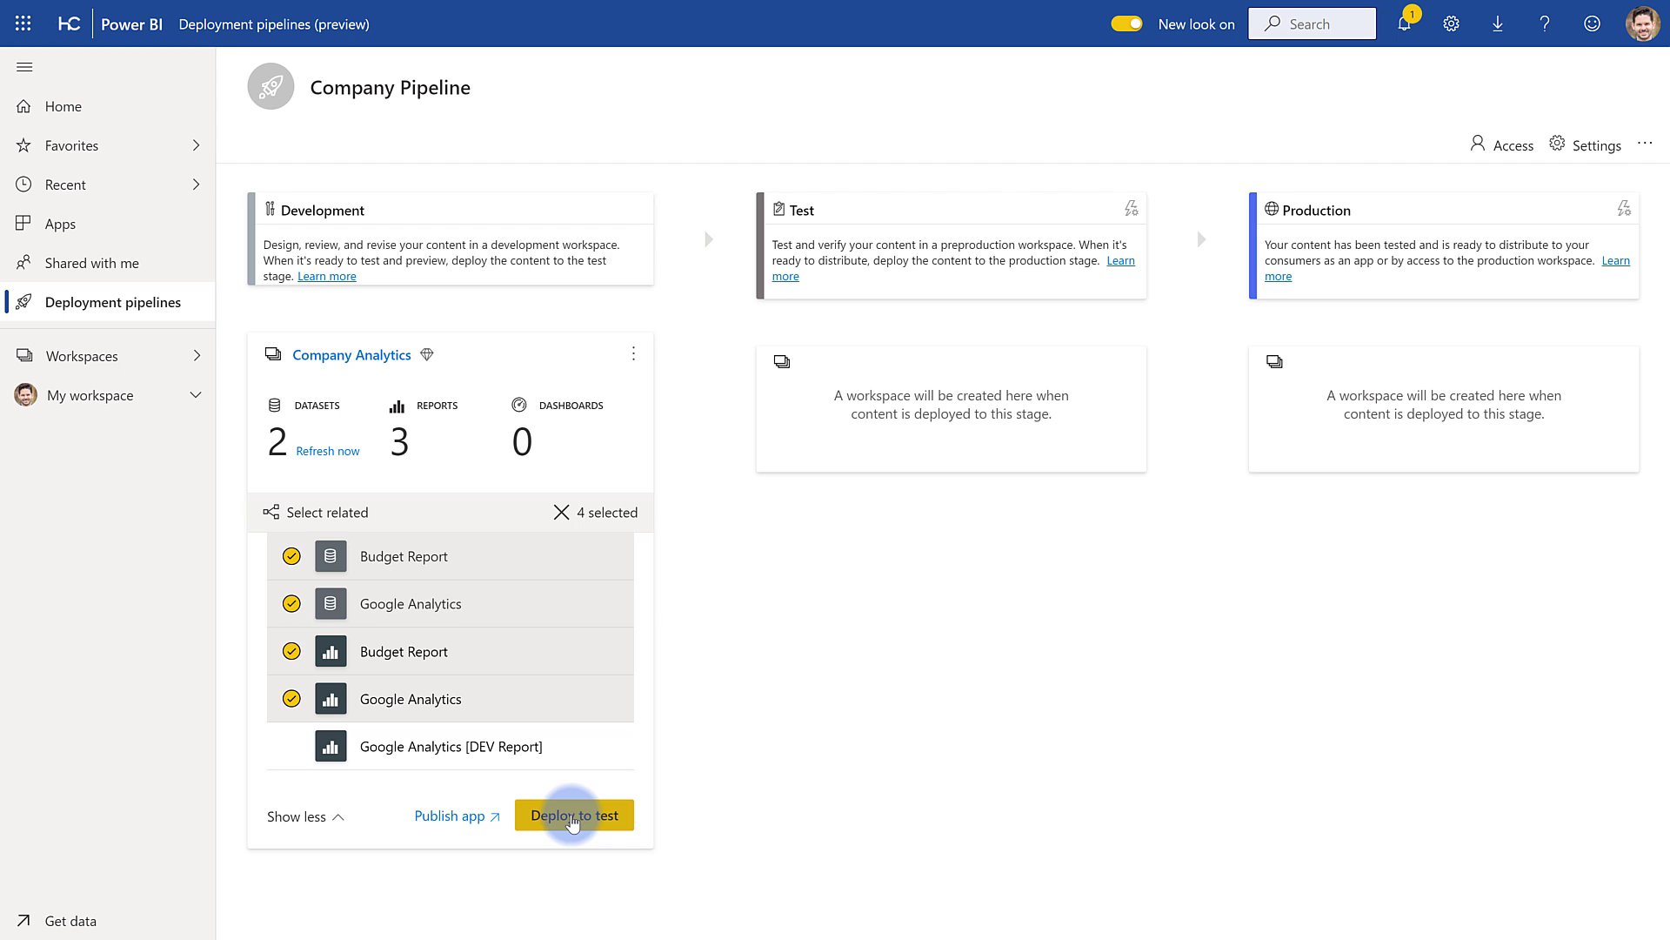
left_click(571, 816)
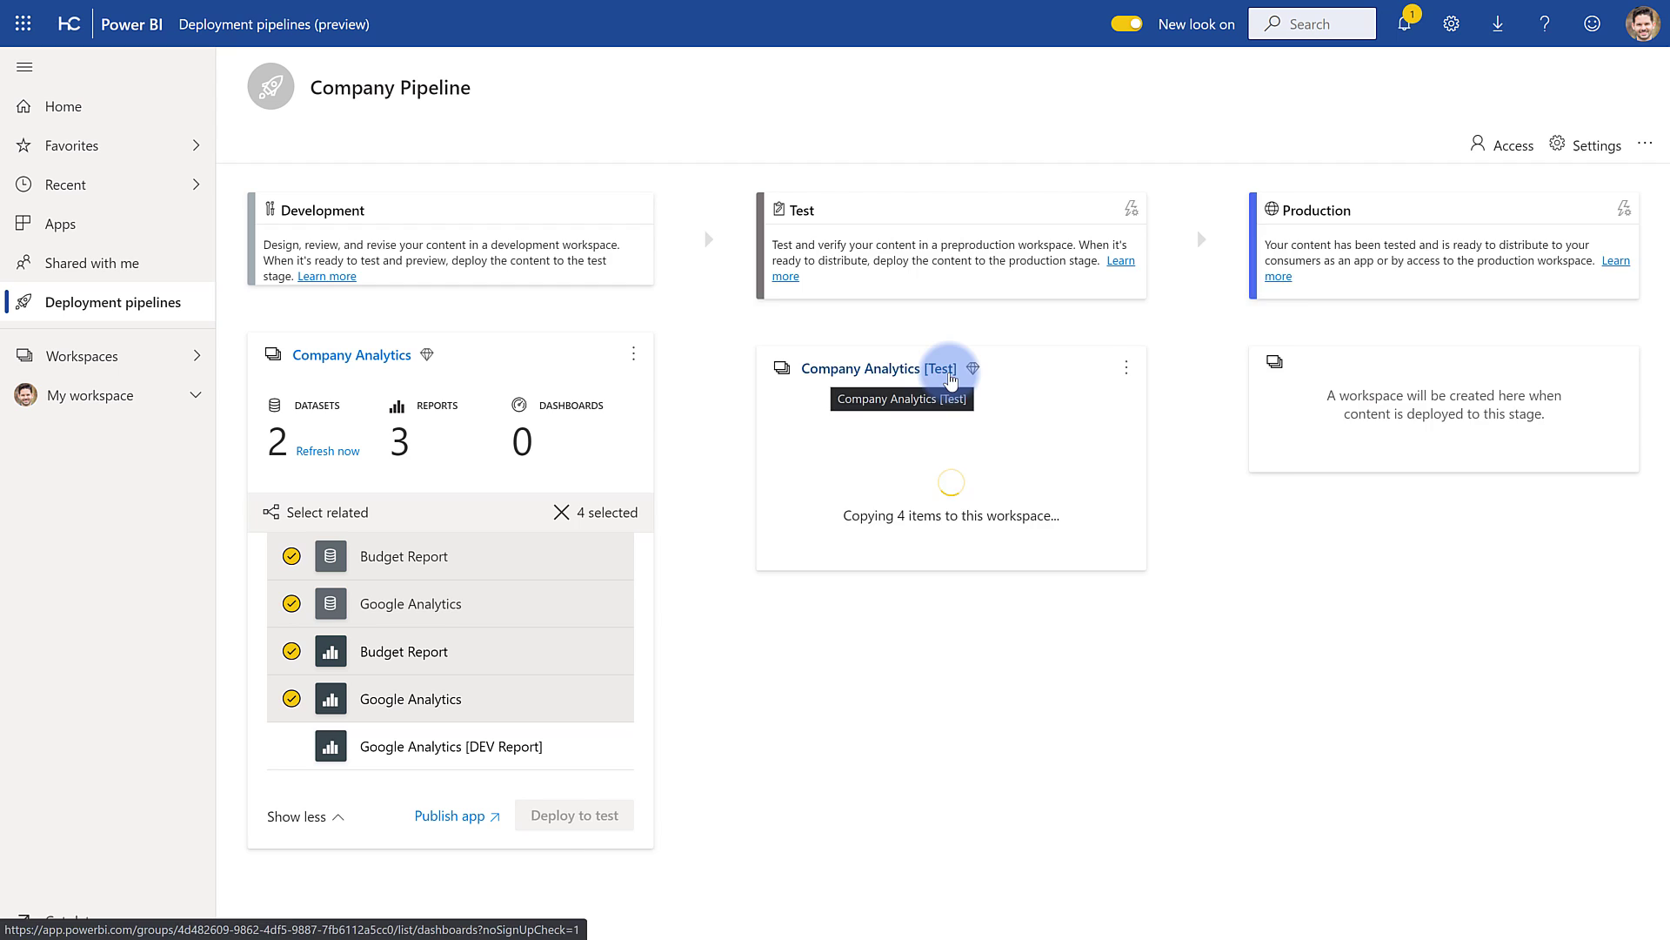
Inspect the Company Analytics [Test] workspace options, then compare Development against Test.
left_click(916, 373)
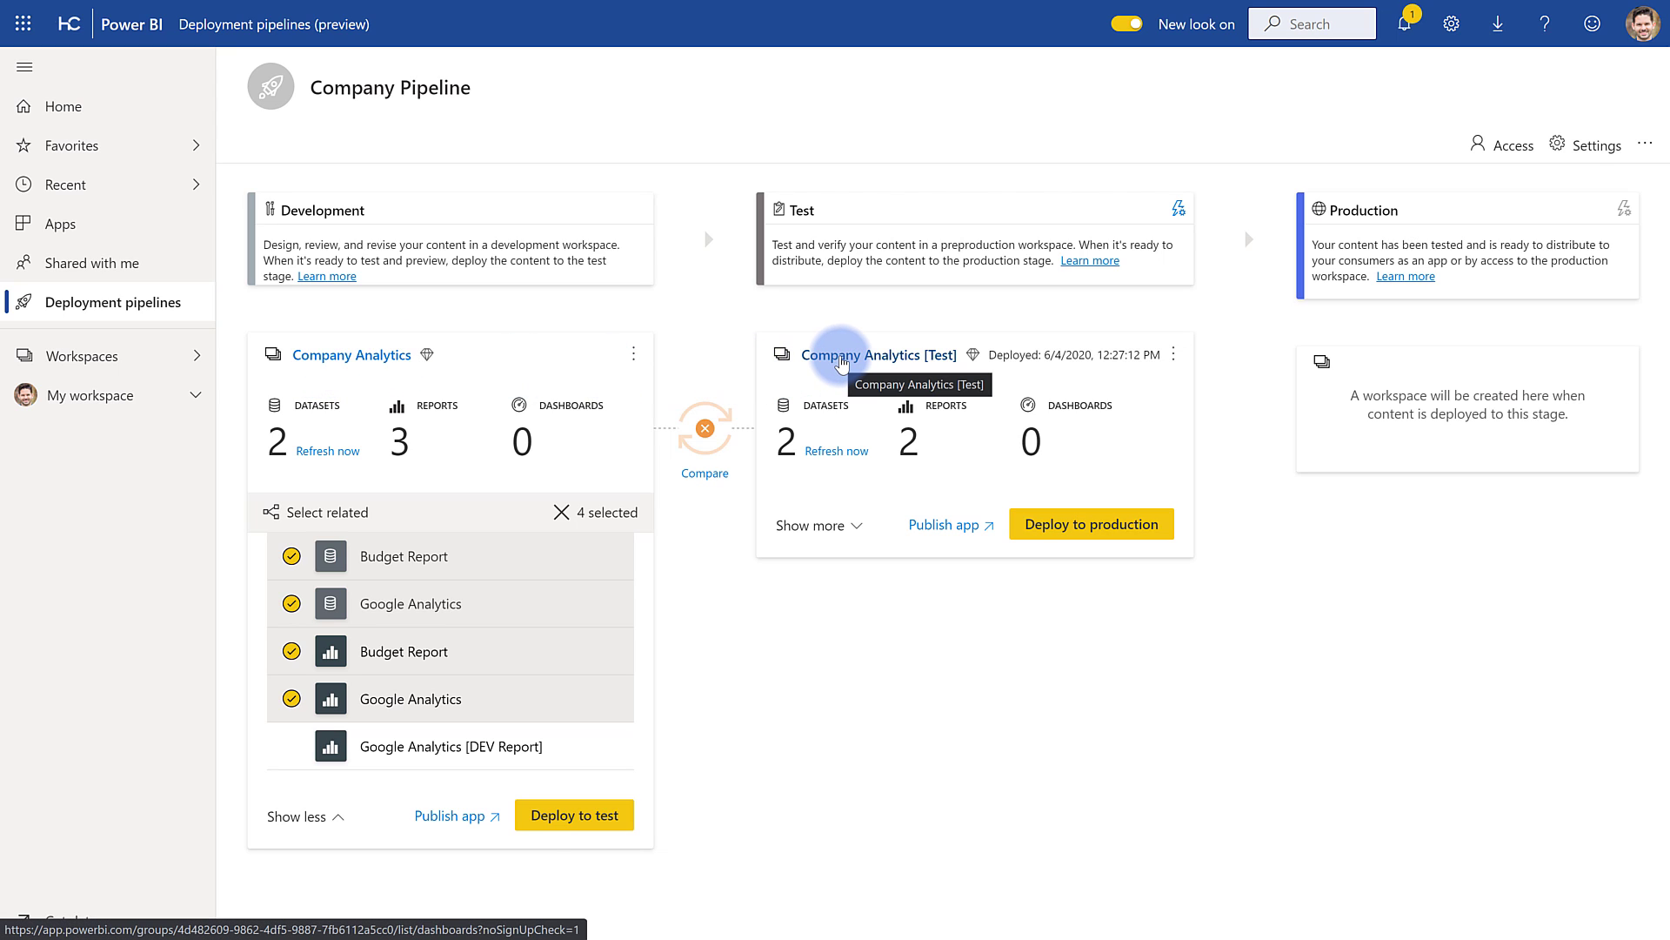
left_click(199, 357)
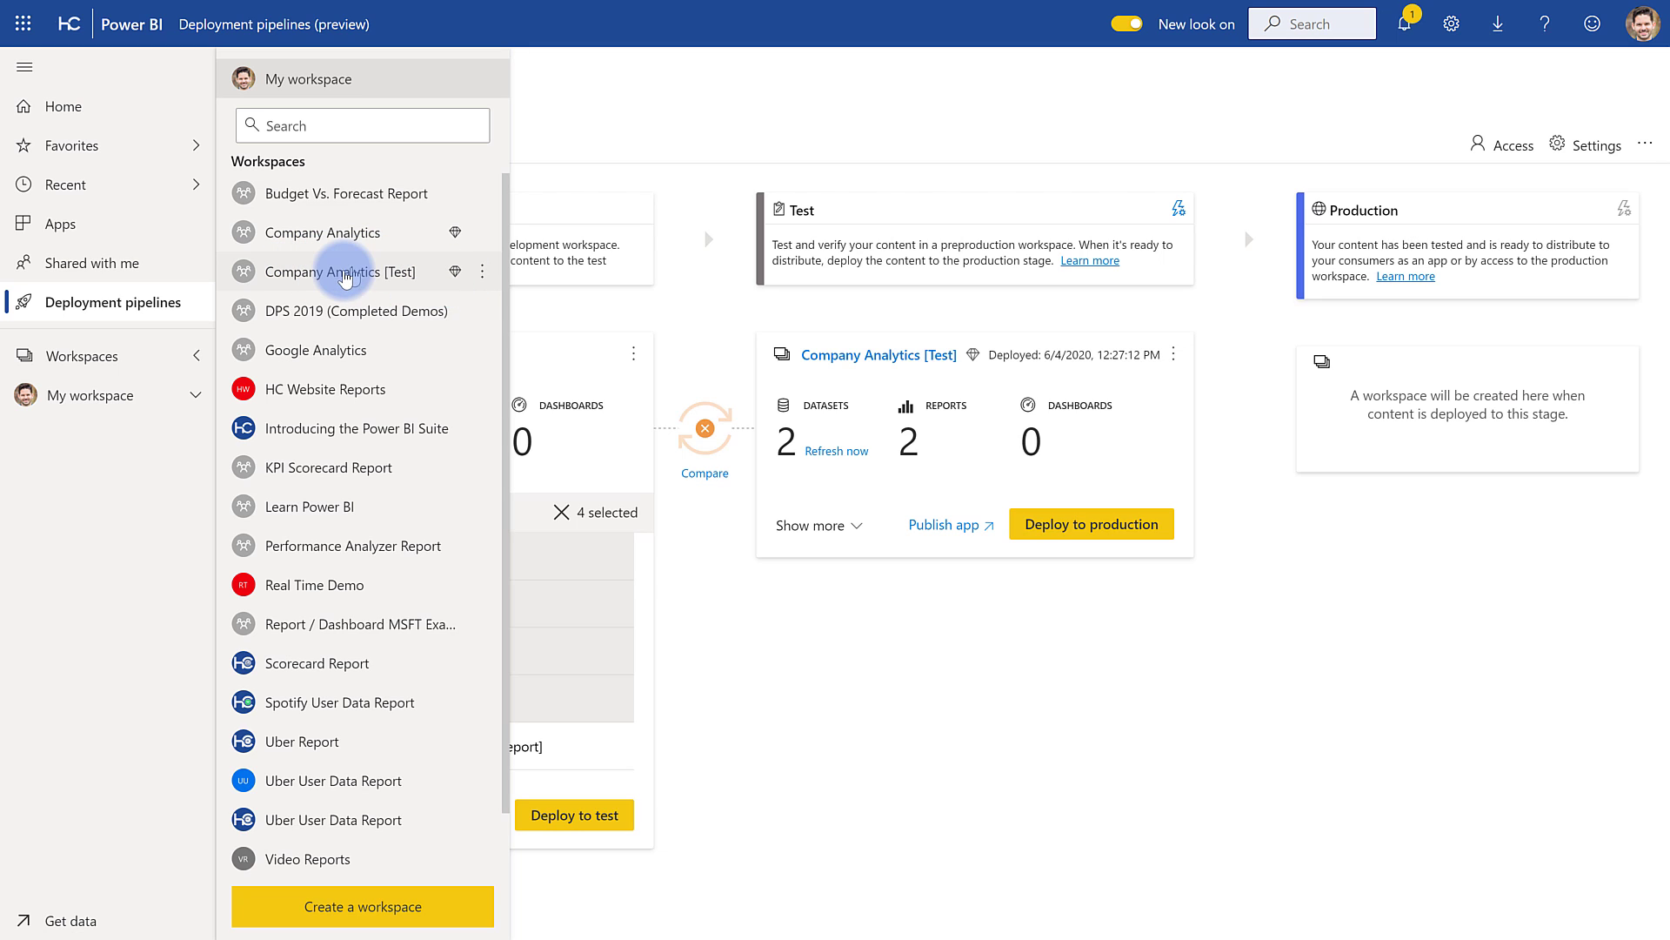
left_click(482, 272)
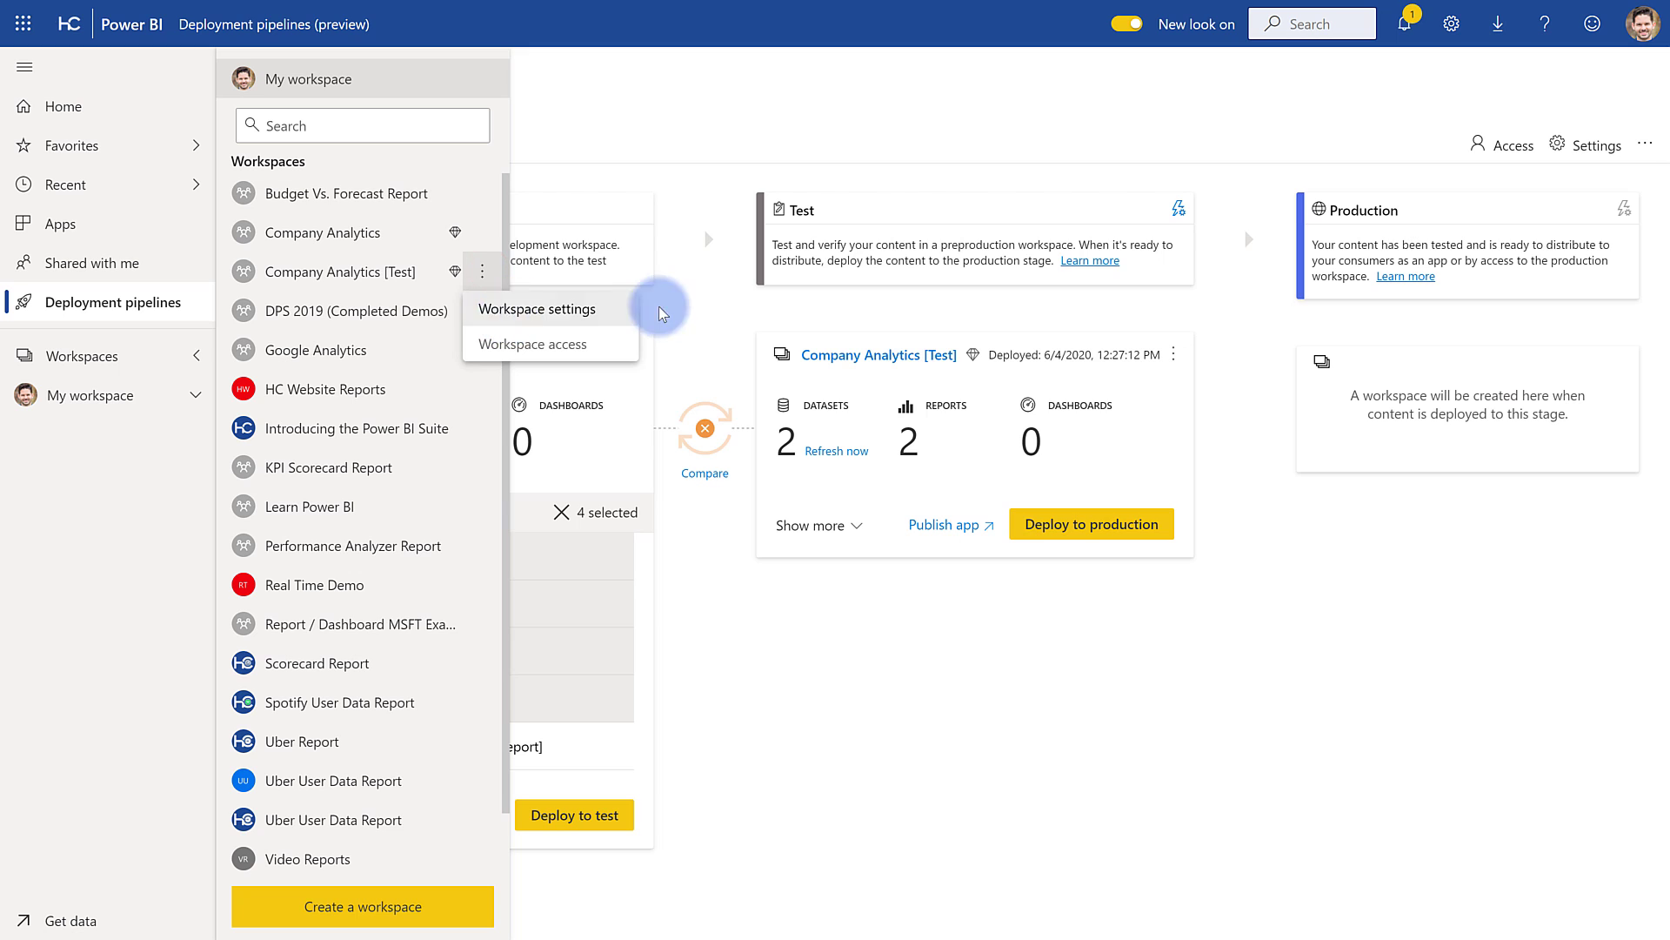
left_click(696, 320)
left_click(712, 475)
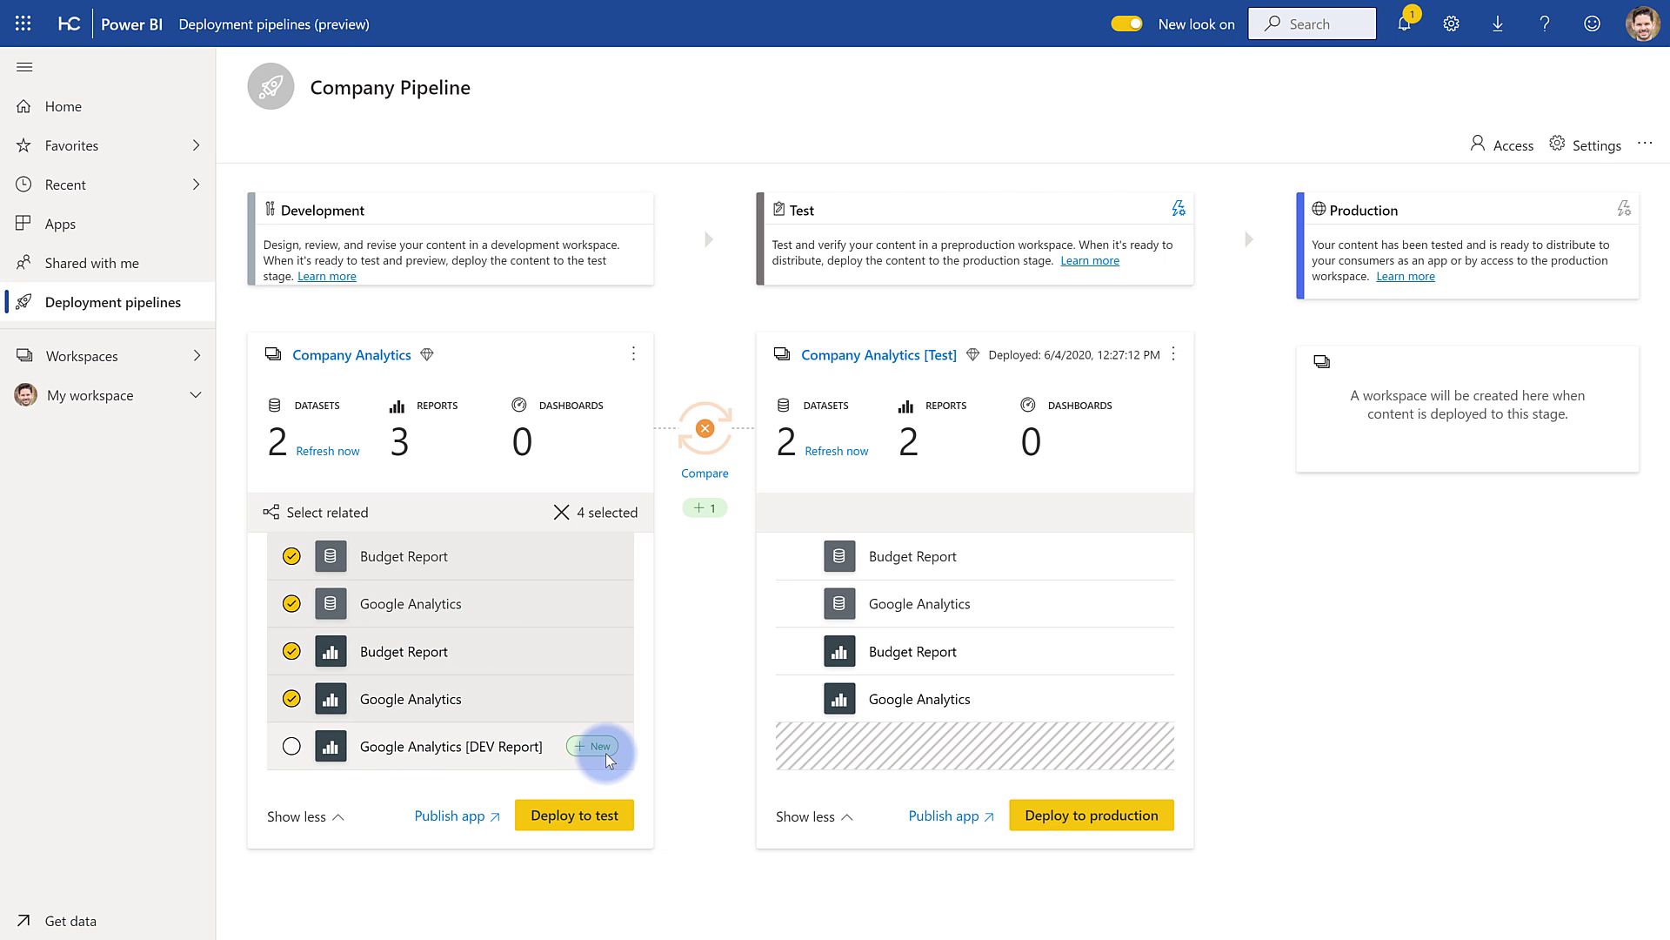
mouse_move(711, 435)
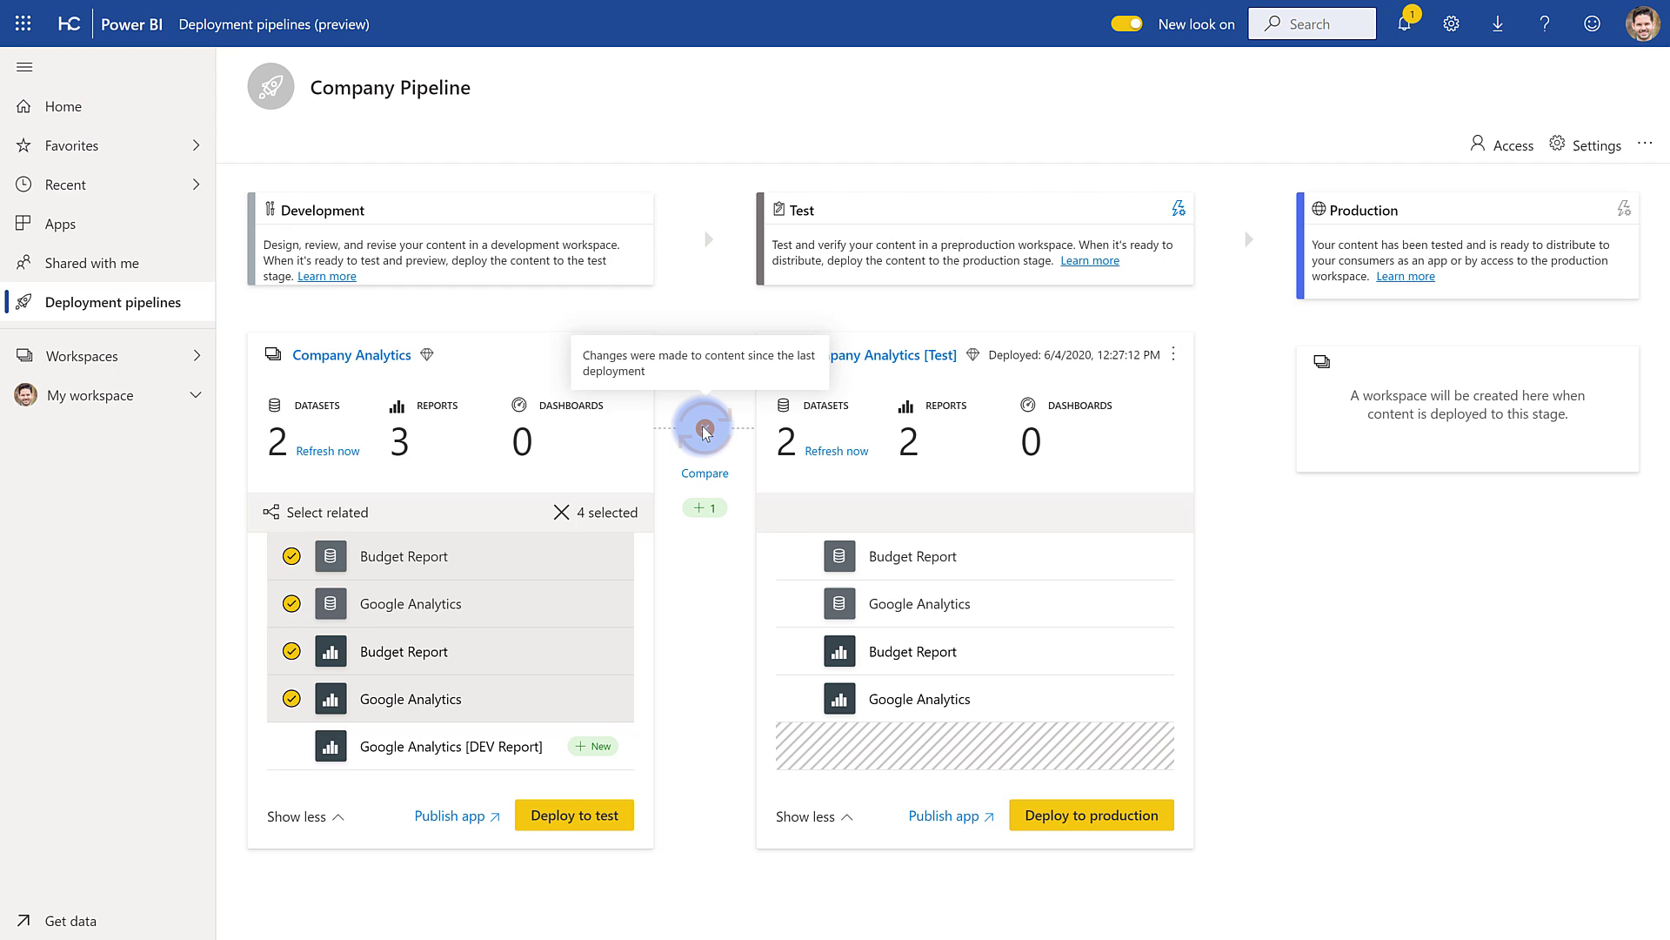
left_click(291, 748)
left_click(292, 749)
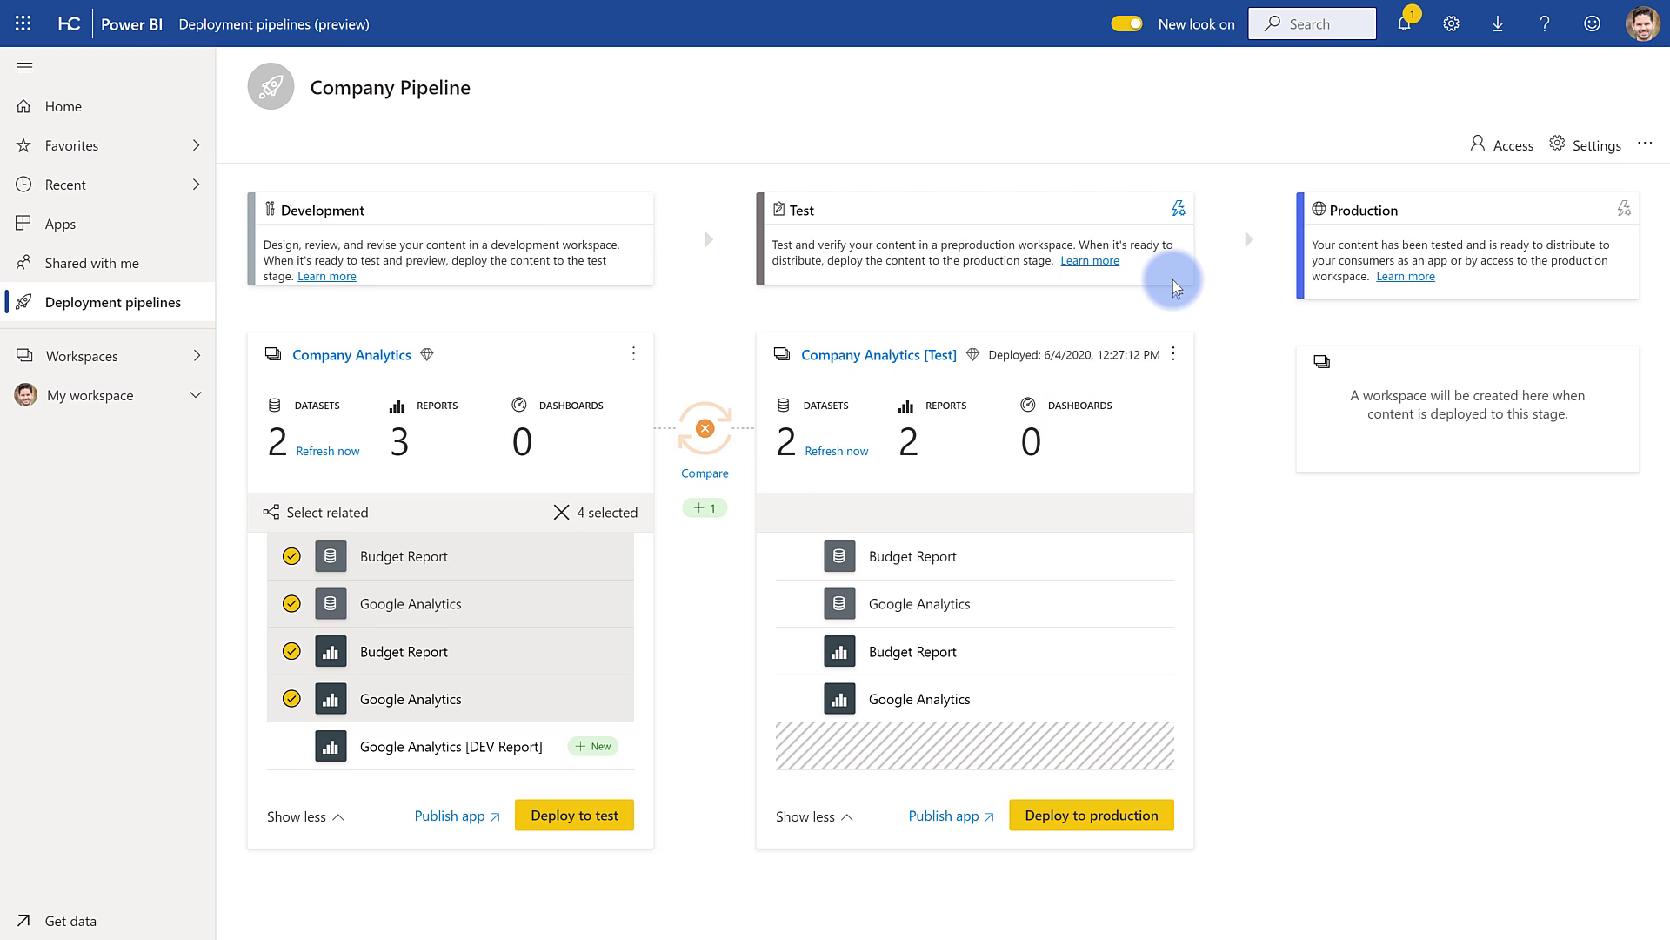
In Test deployment settings, add a Google Analytics parameter rule setting StartDate to 1/1/2019.
left_click(1176, 214)
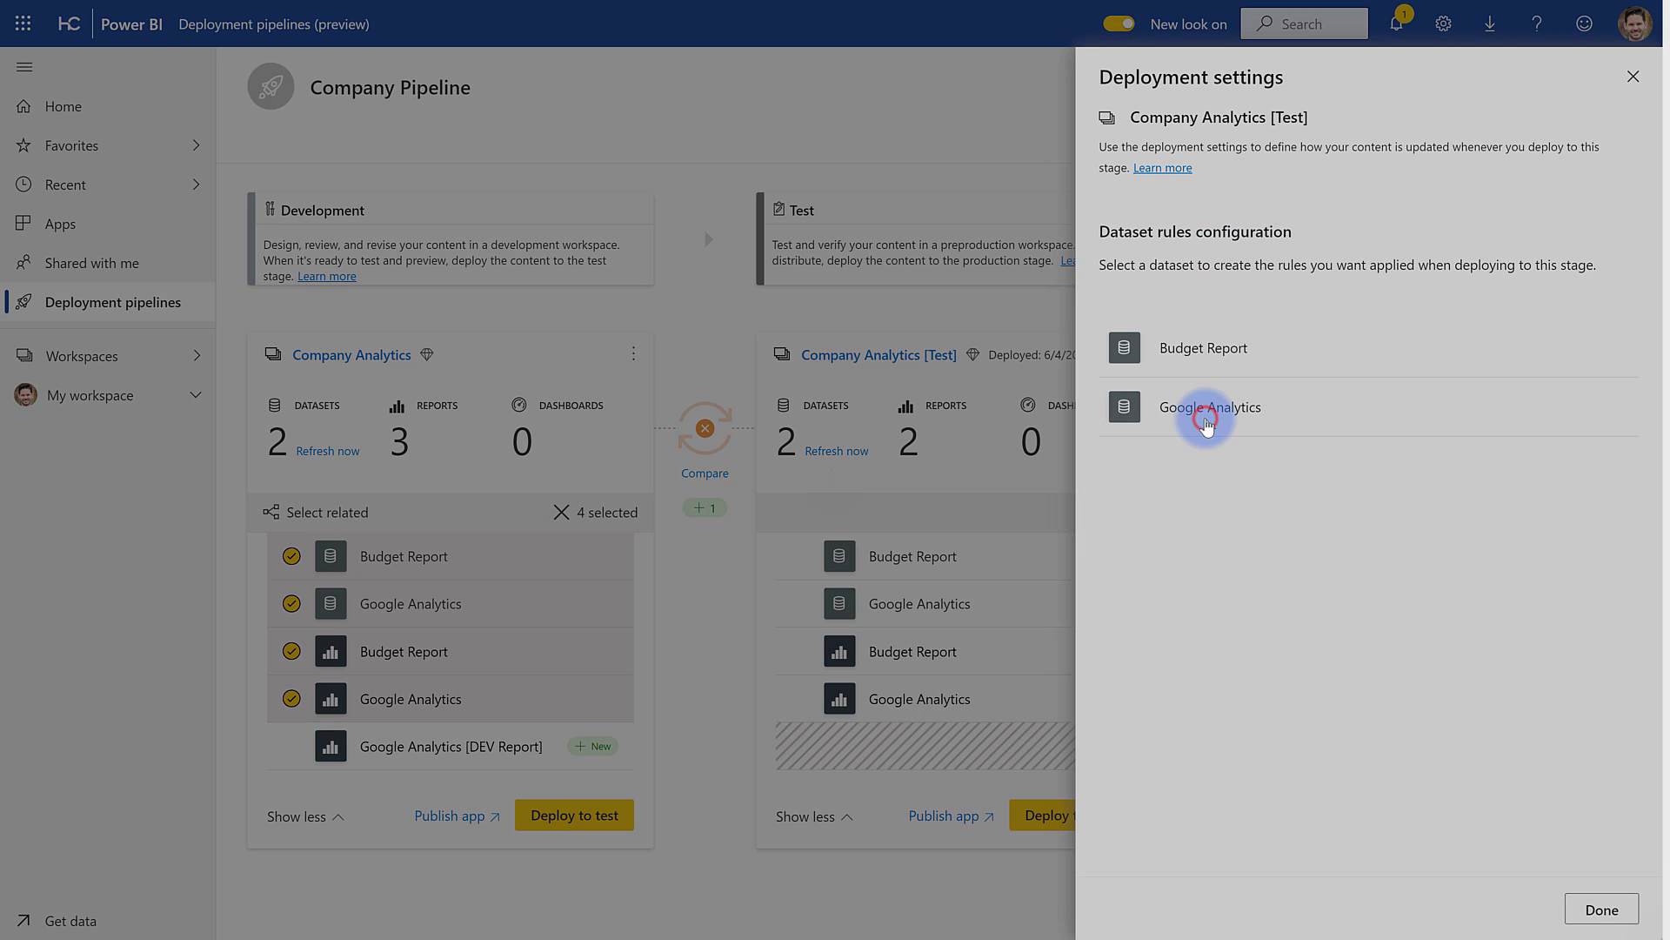
left_click(1204, 416)
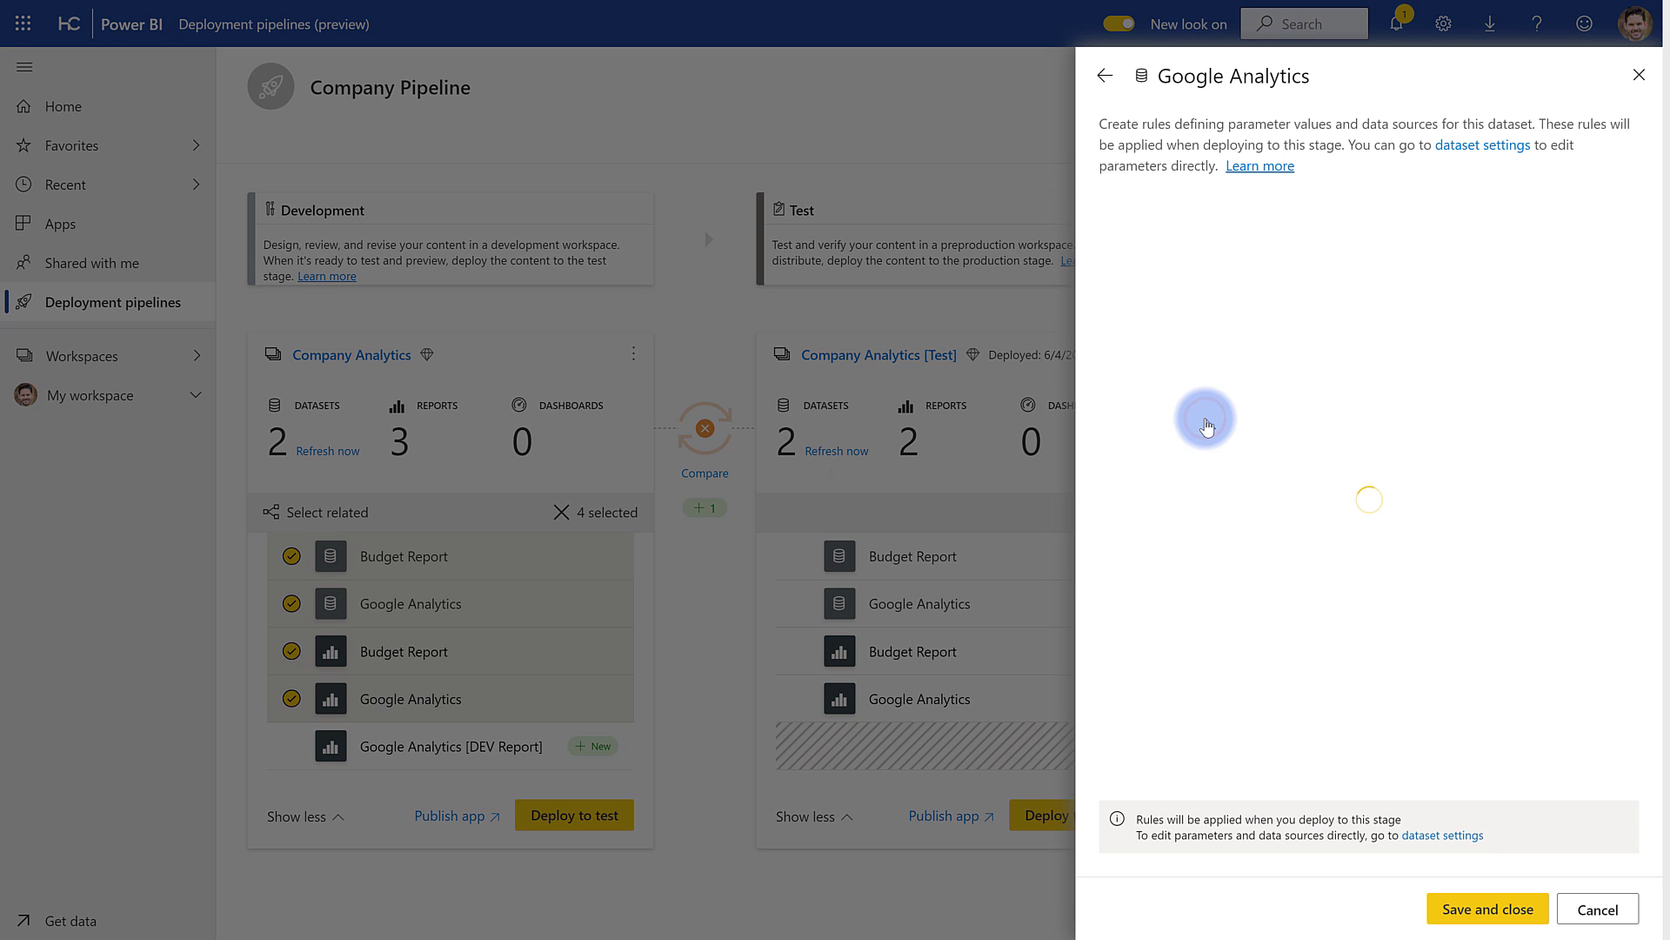
left_click(1113, 289)
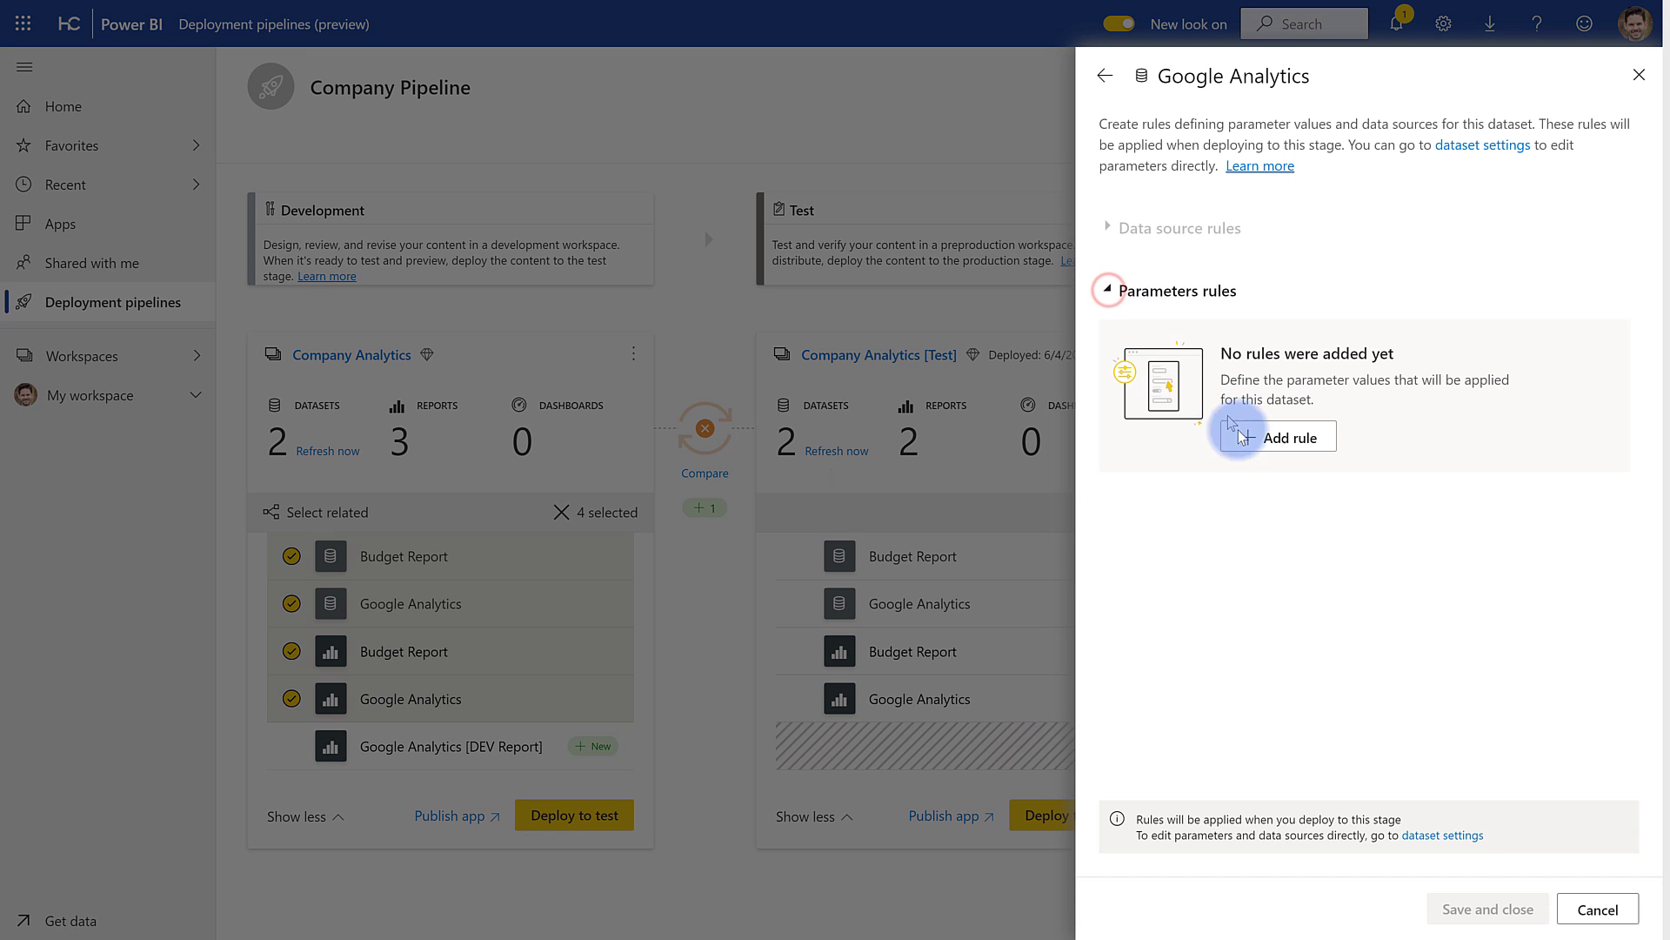
left_click(1278, 447)
left_click(1241, 387)
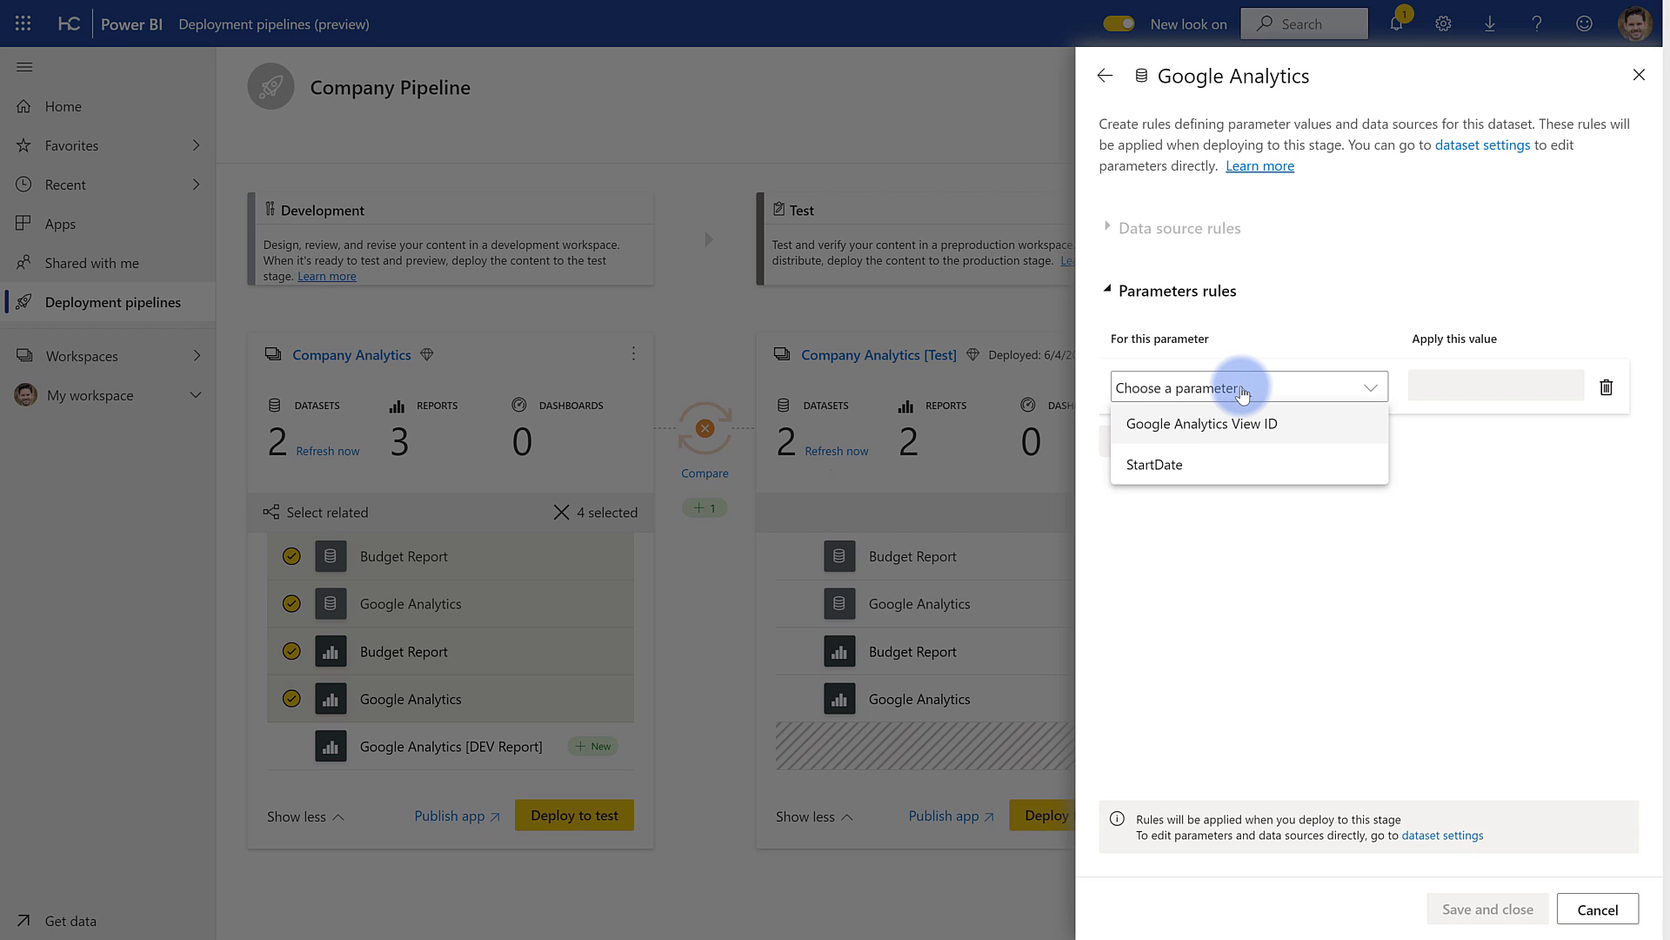
left_click(1149, 476)
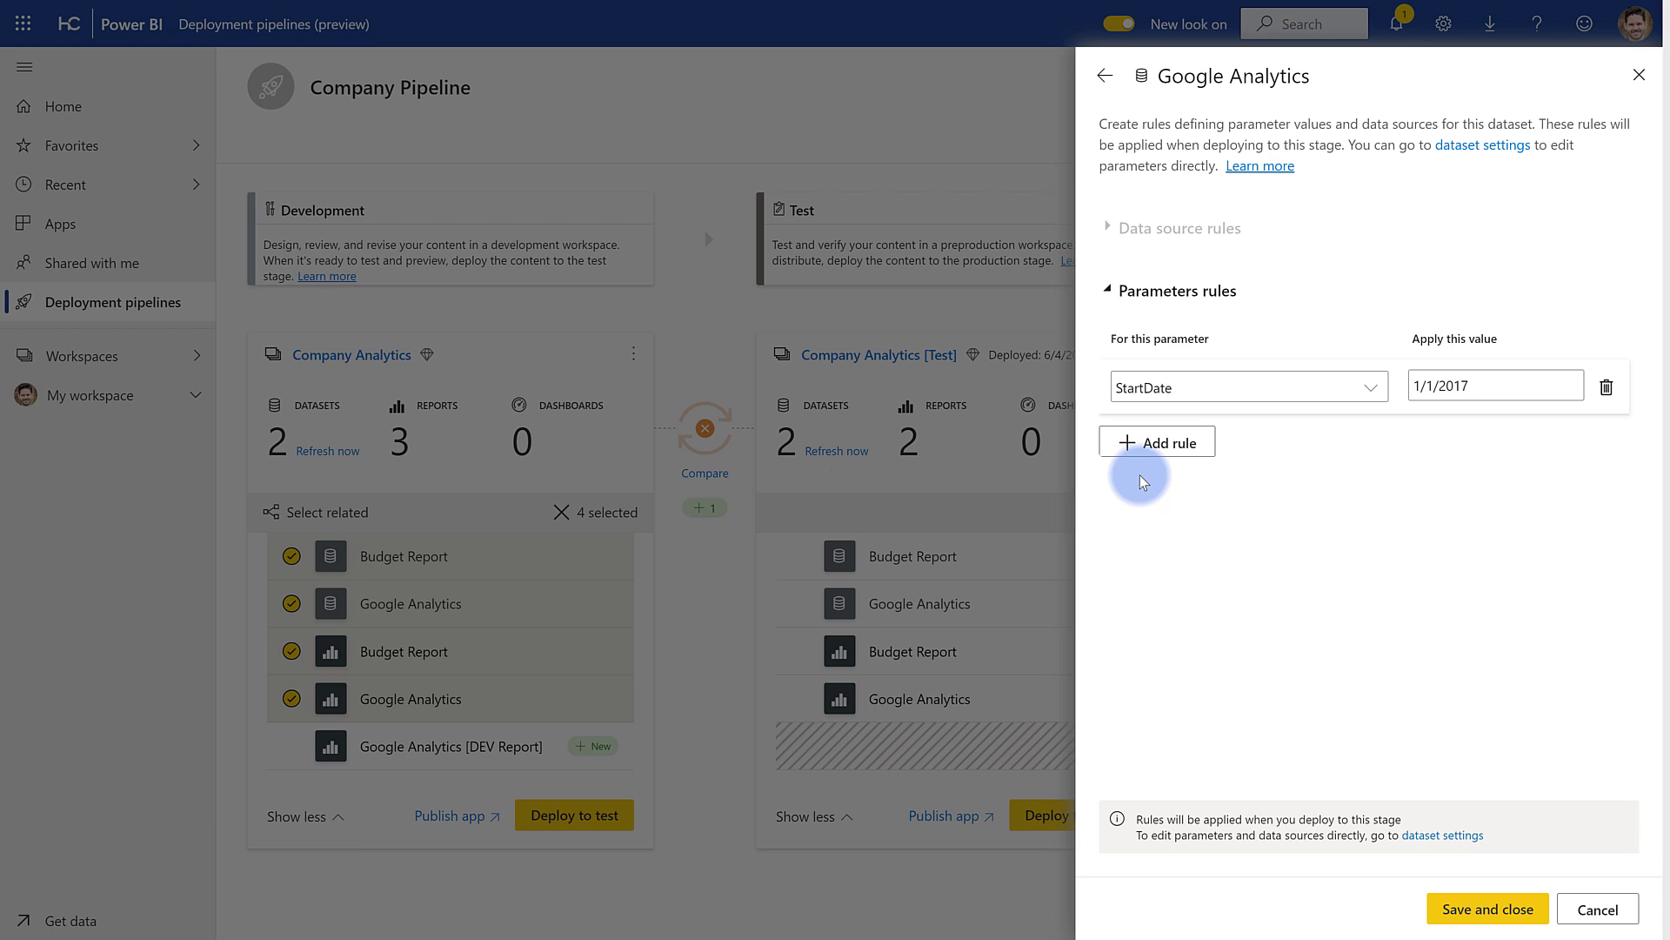
triple_click(1464, 390)
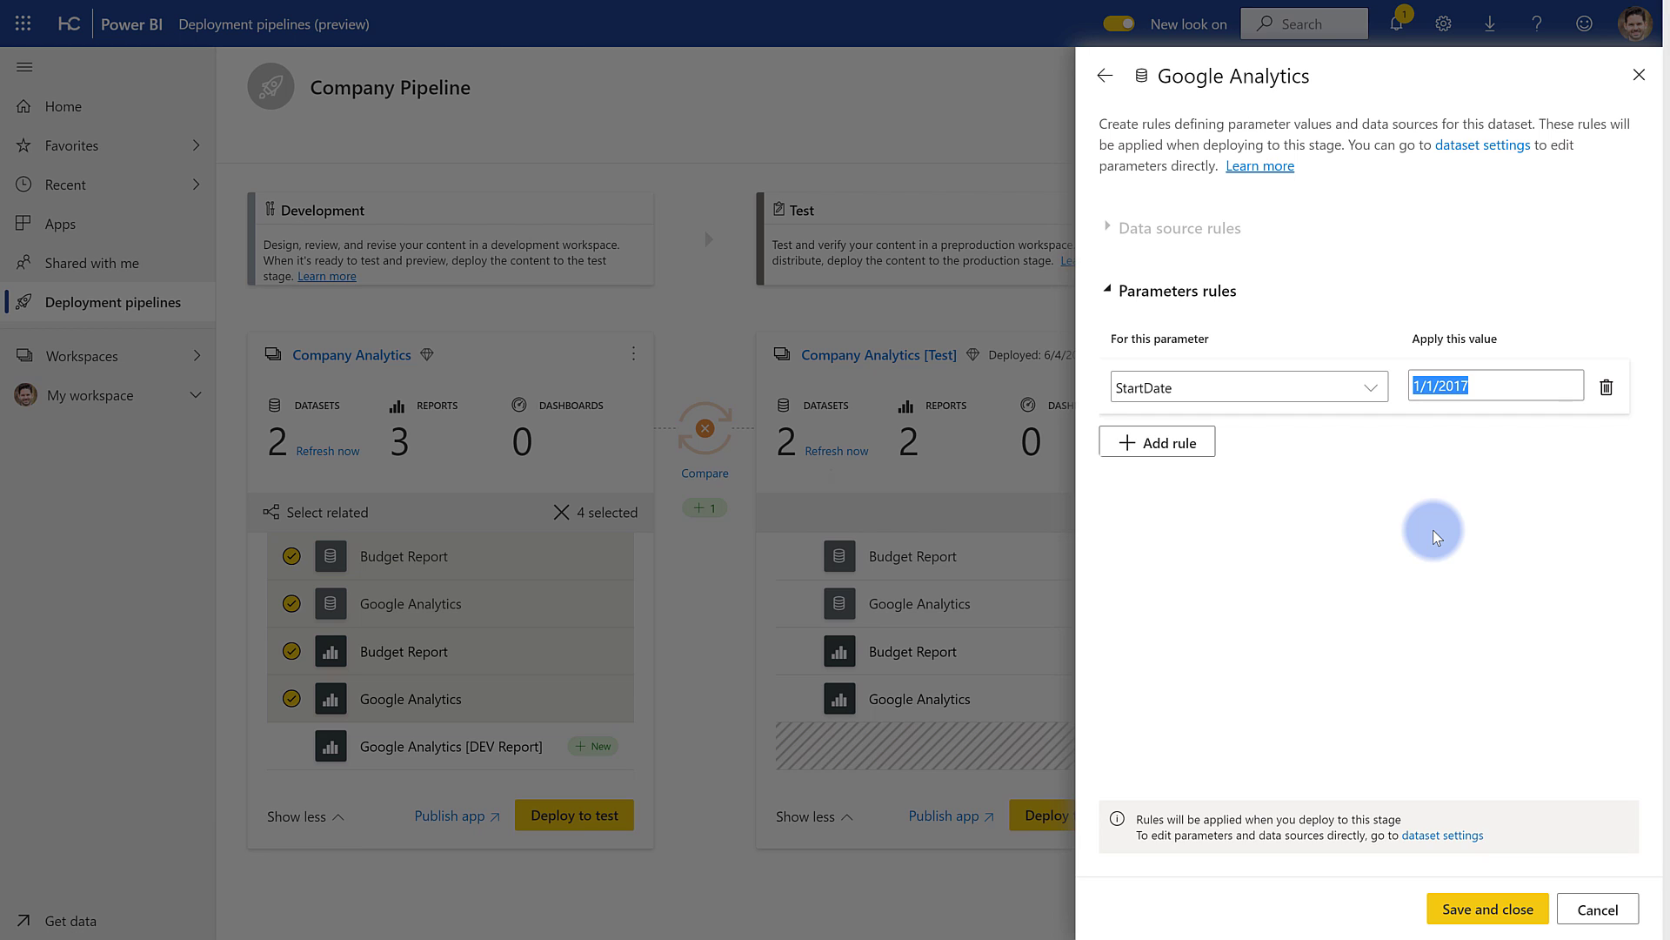
key("End")
key("BackSpace")
type("9")
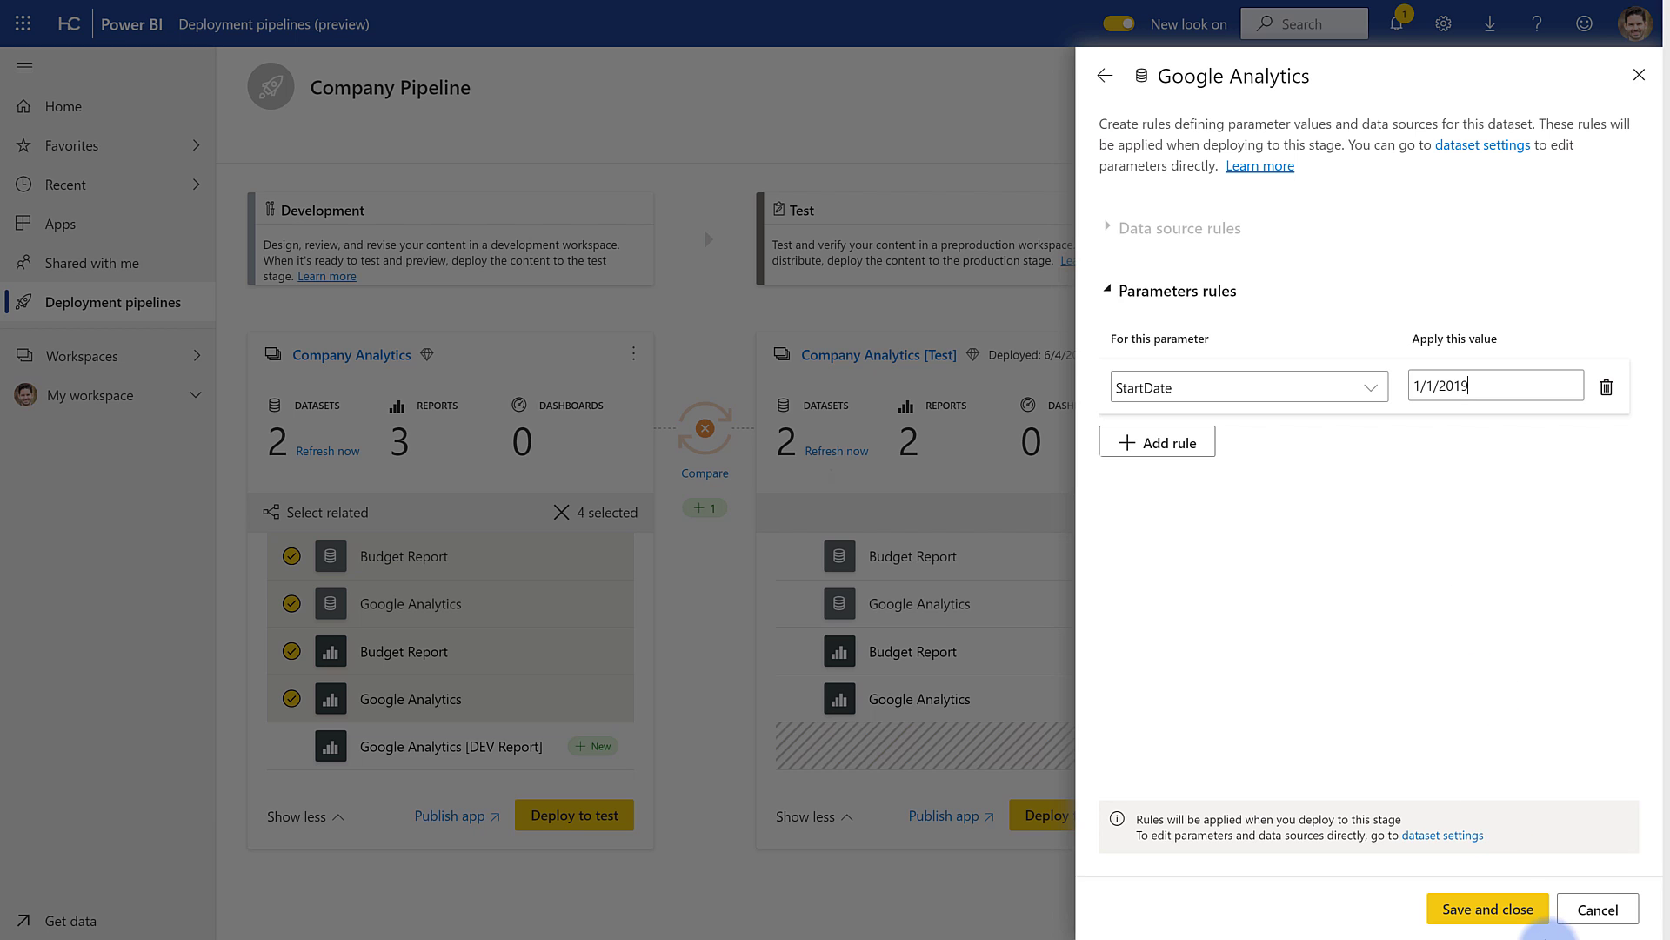
left_click(1491, 908)
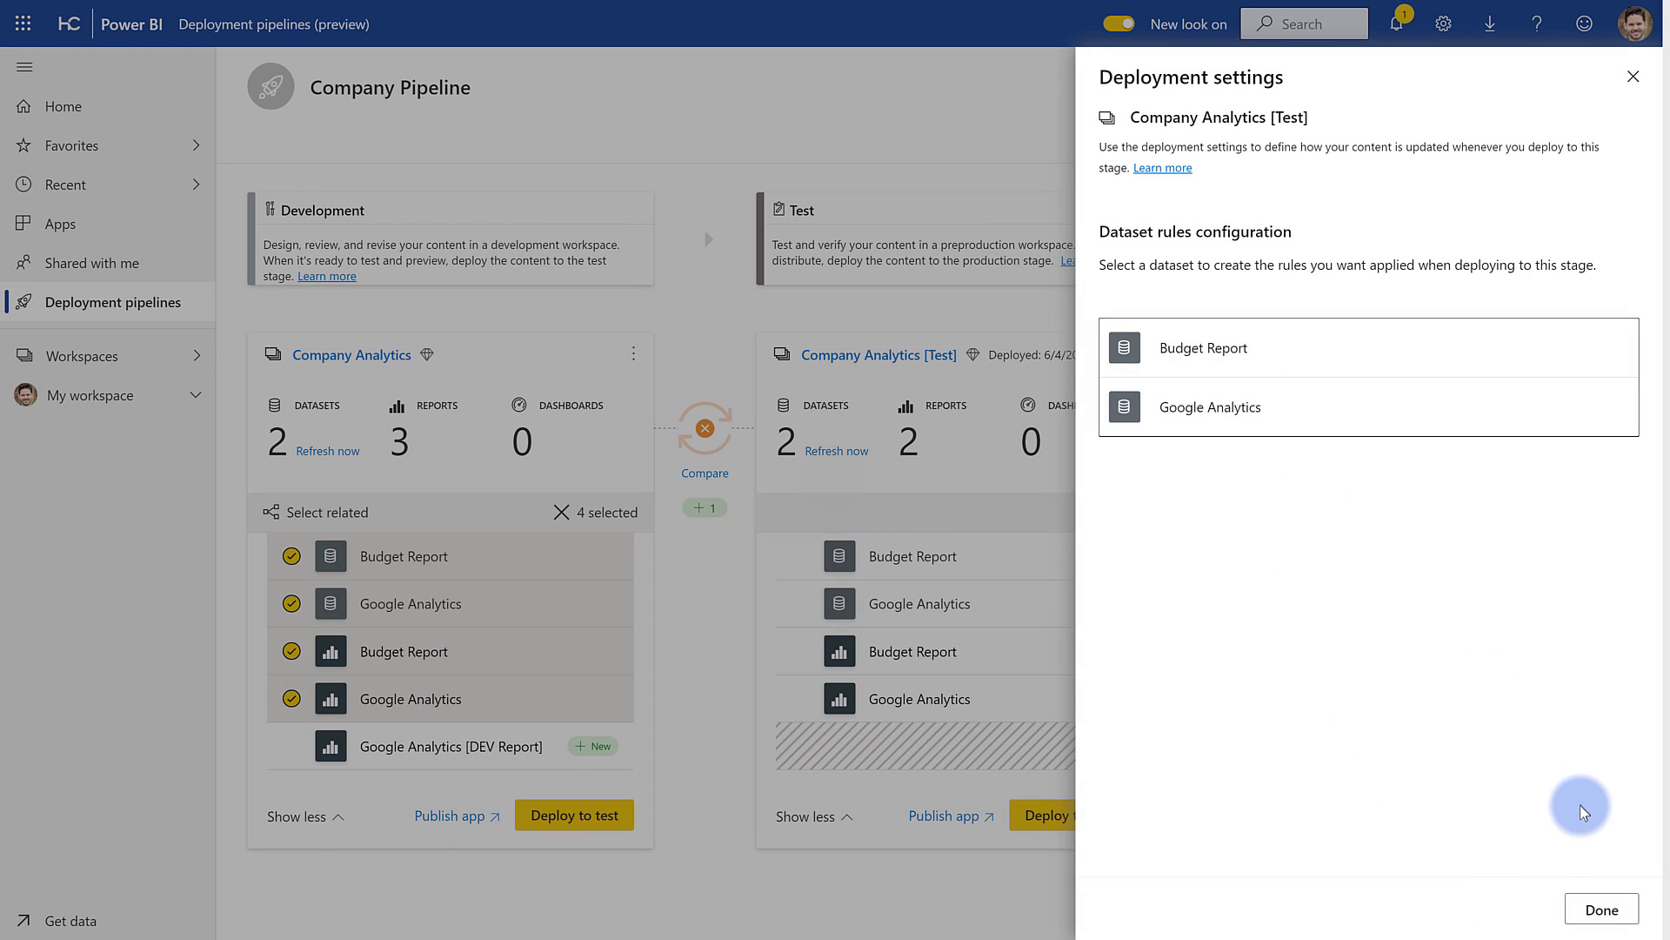
Close deployment settings and view the access list of the Company Analytics [Test] workspace.
left_click(1602, 909)
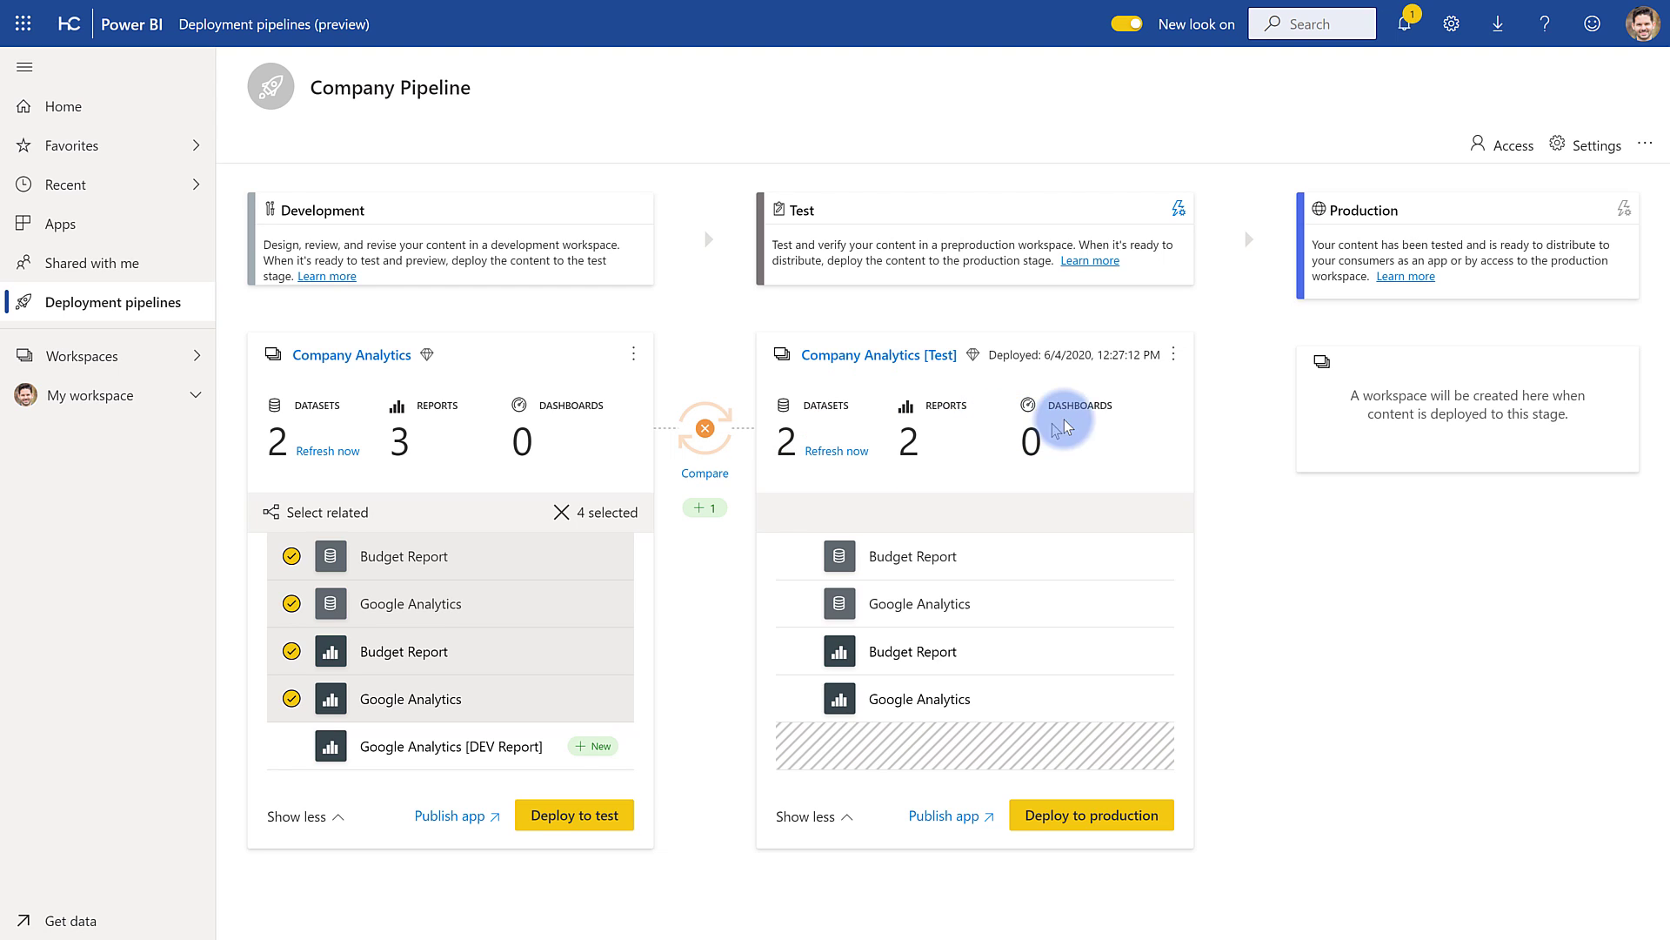
left_click(1173, 355)
left_click(1181, 485)
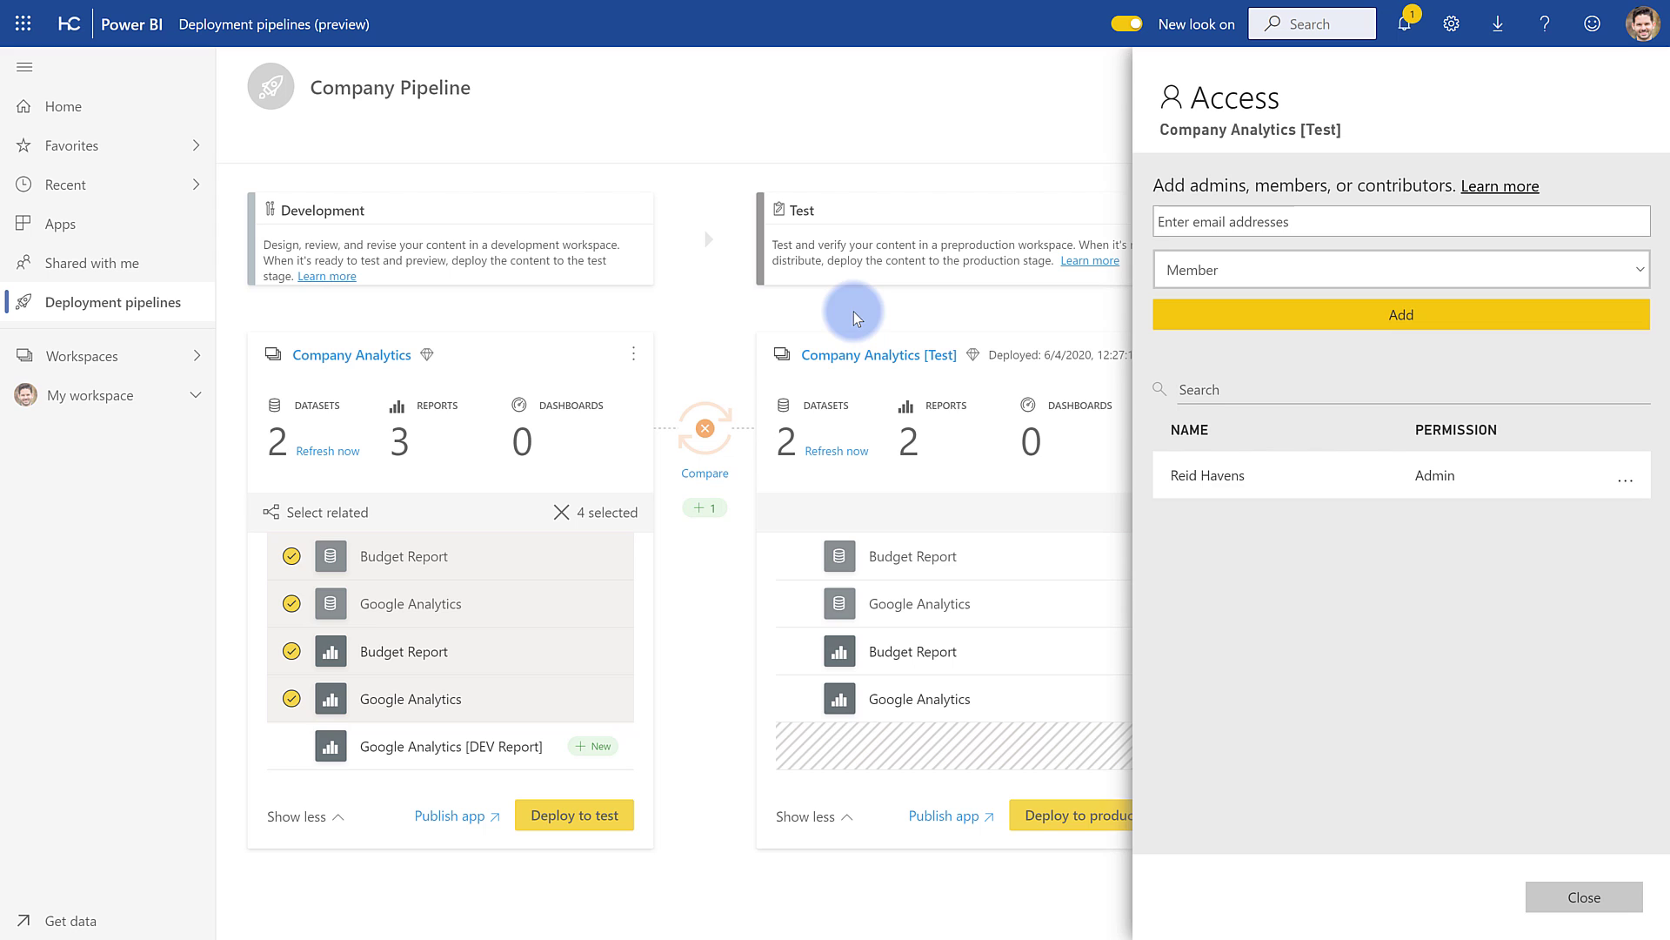
Close the access list and deploy the Test stage's 2 datasets and 2 reports to Production.
left_click(1543, 899)
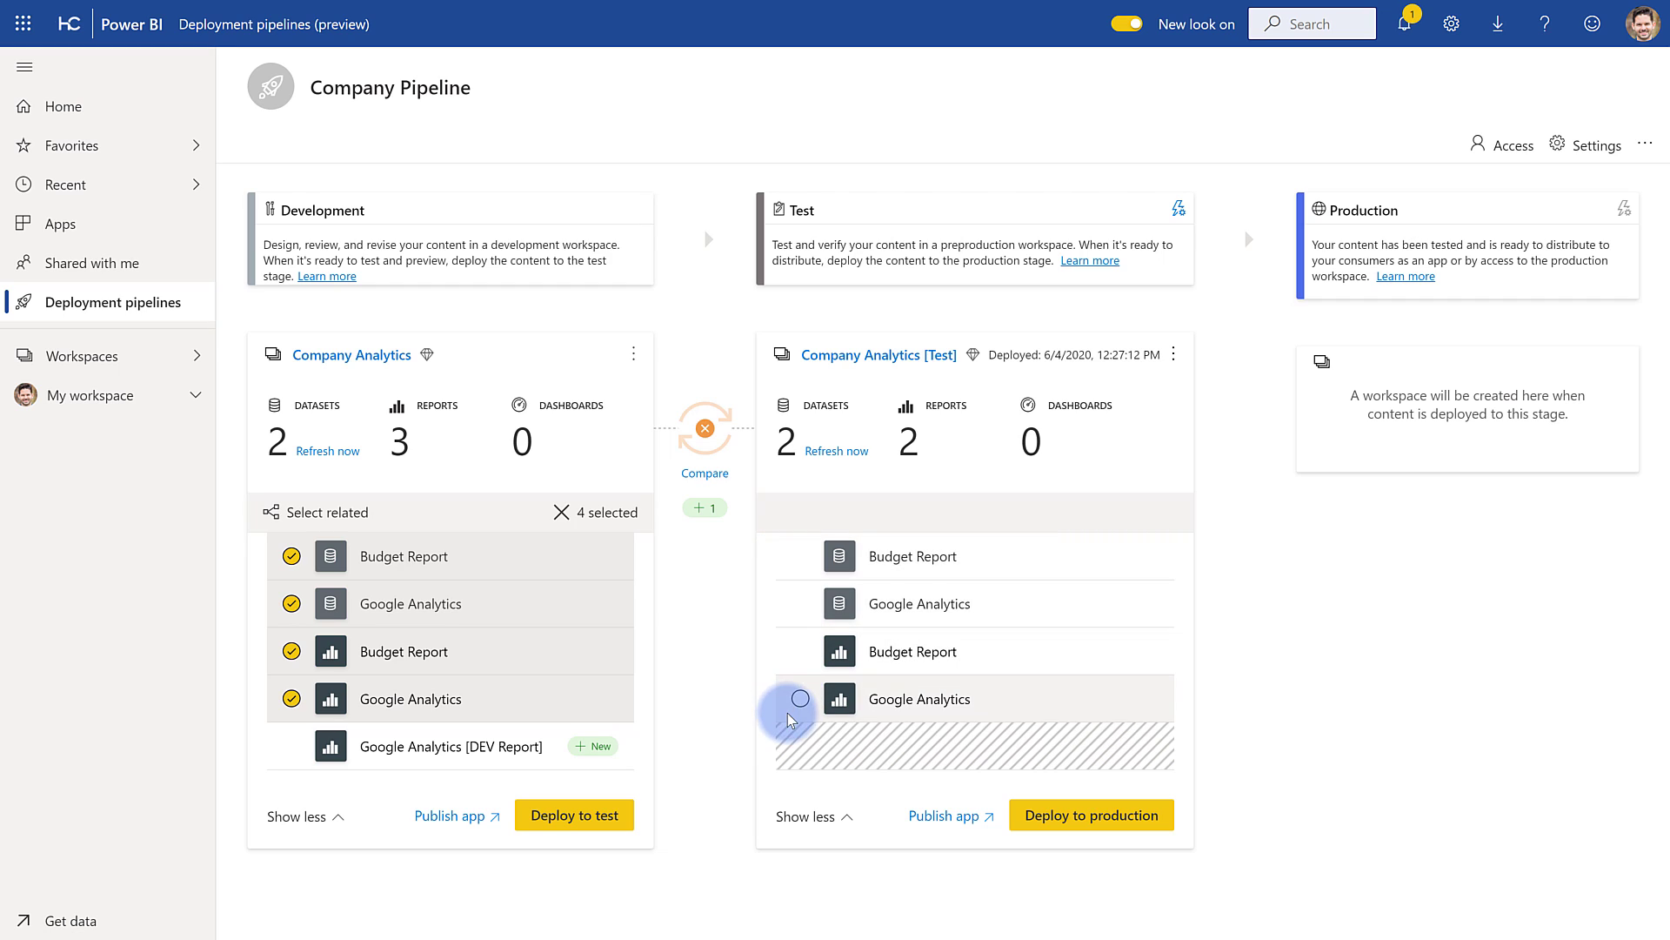
left_click(1120, 827)
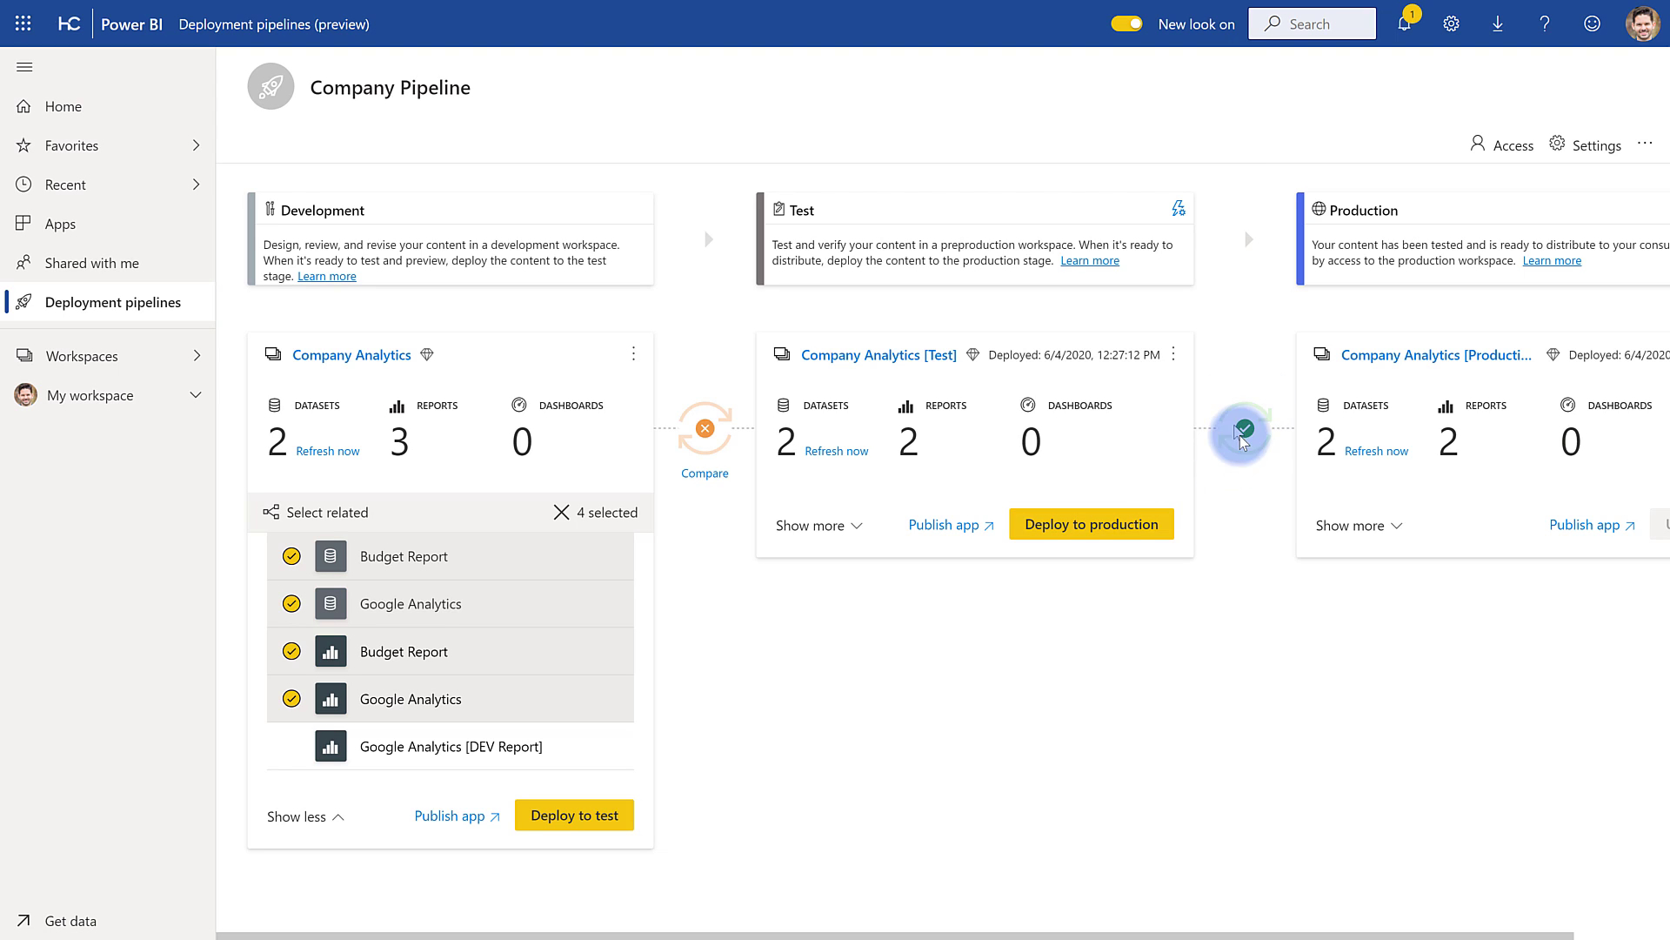
mouse_move(1234, 436)
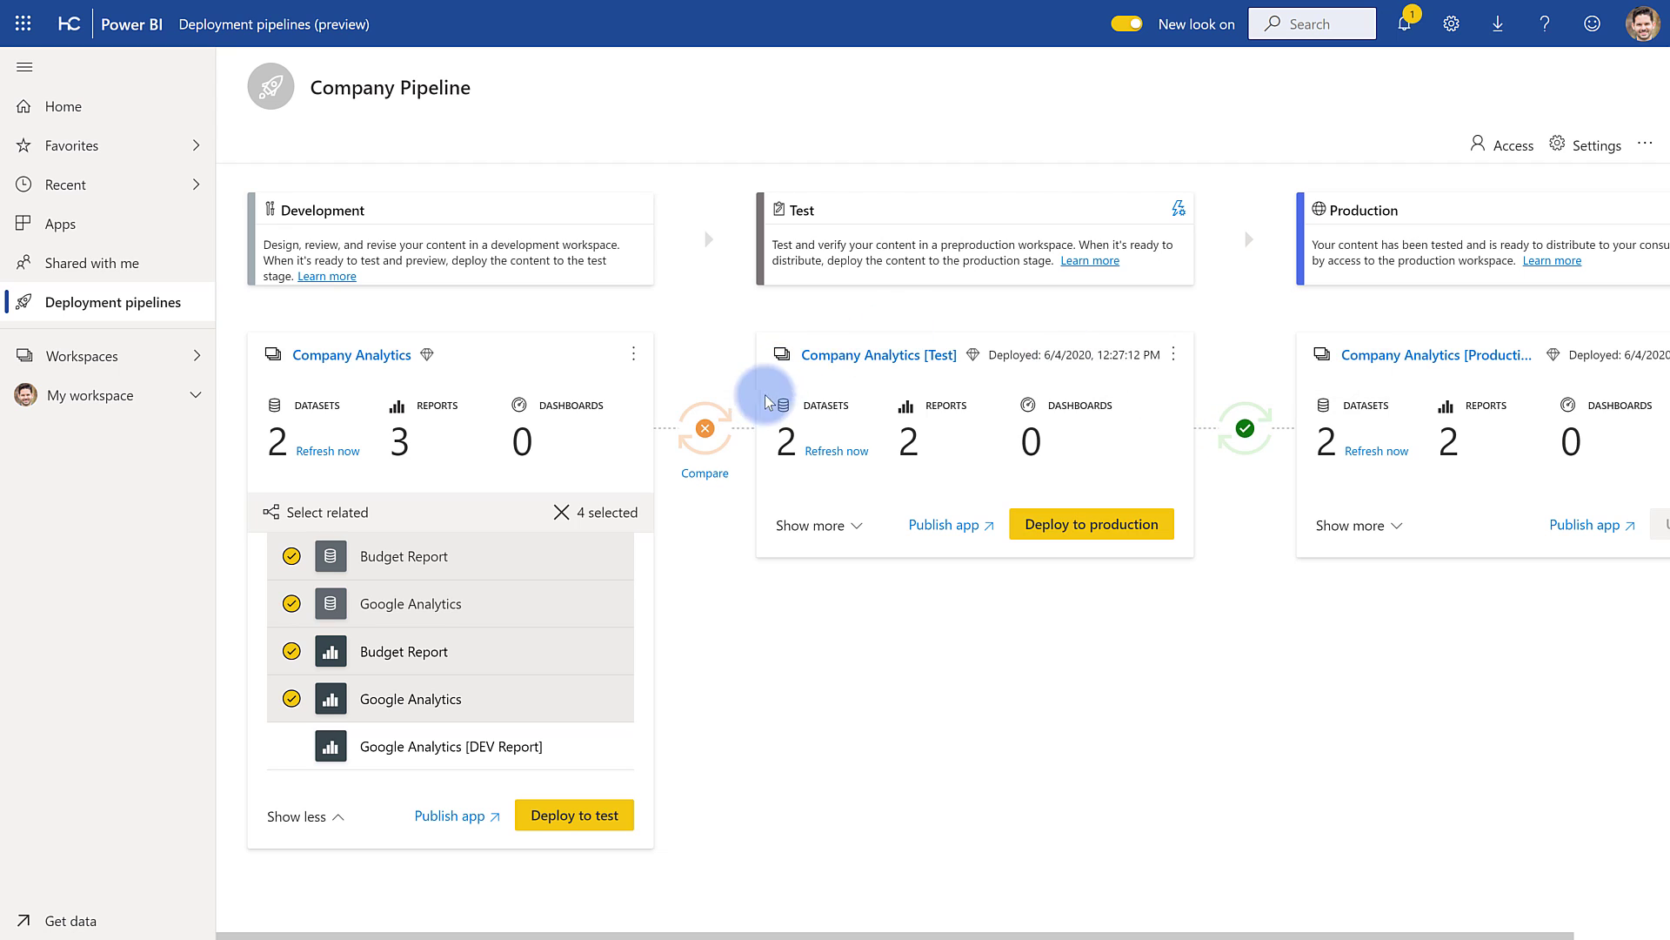
mouse_move(717, 426)
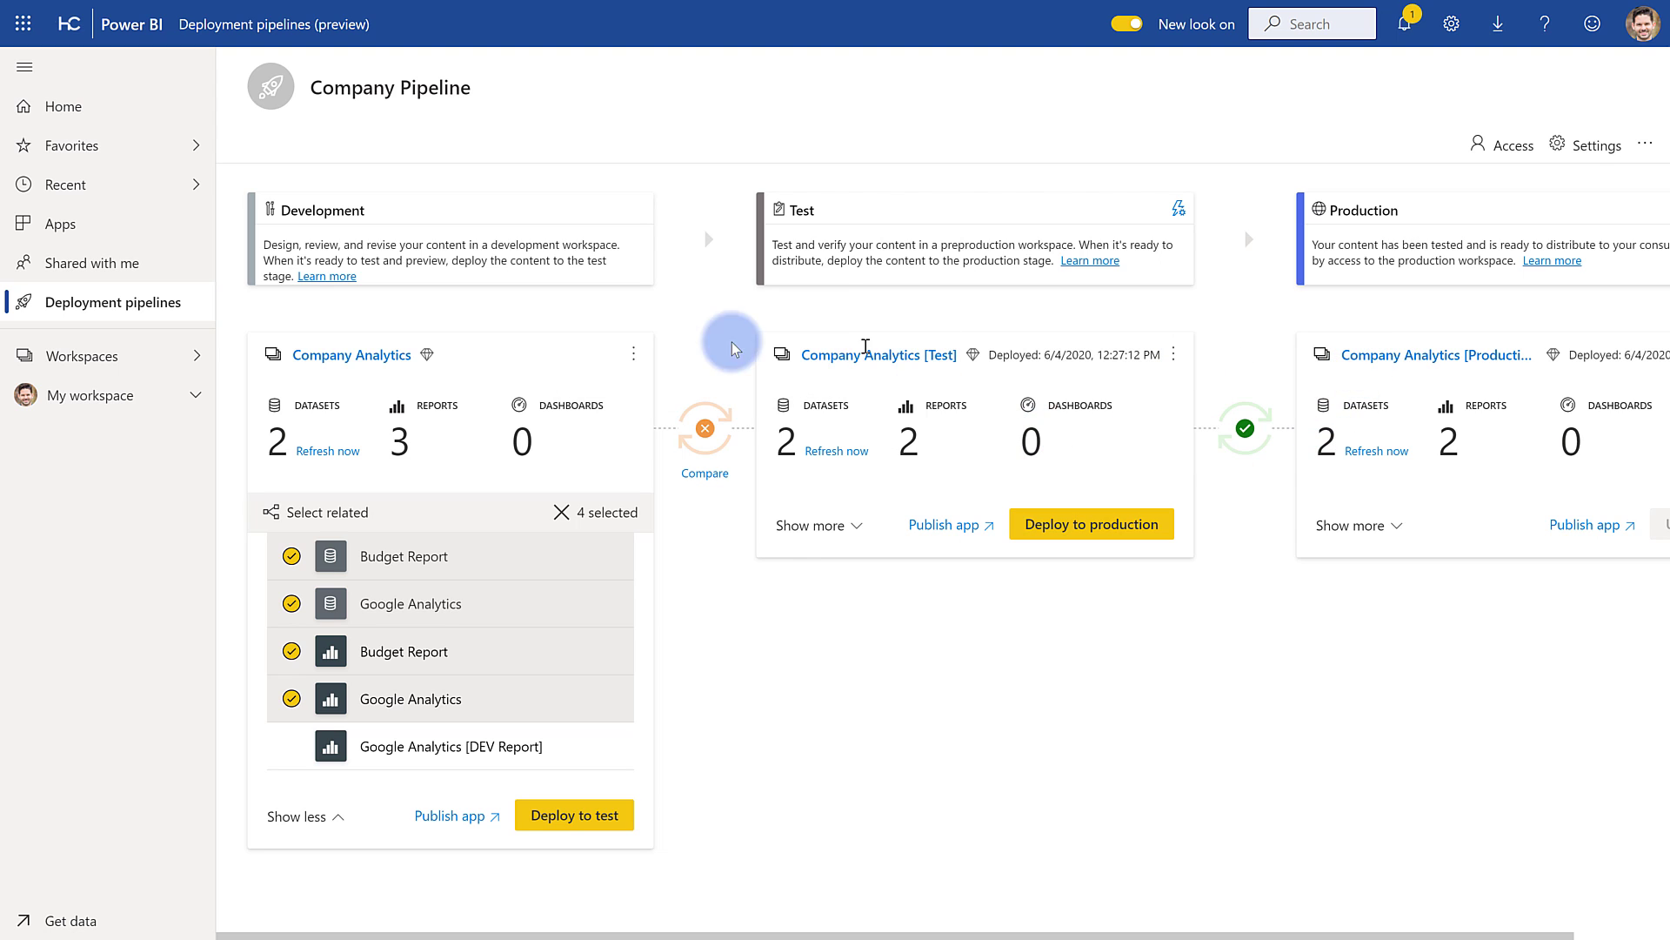
Rename the Development workspace to 'Company Analytics [Development]' via its workspace settings.
left_click(206, 355)
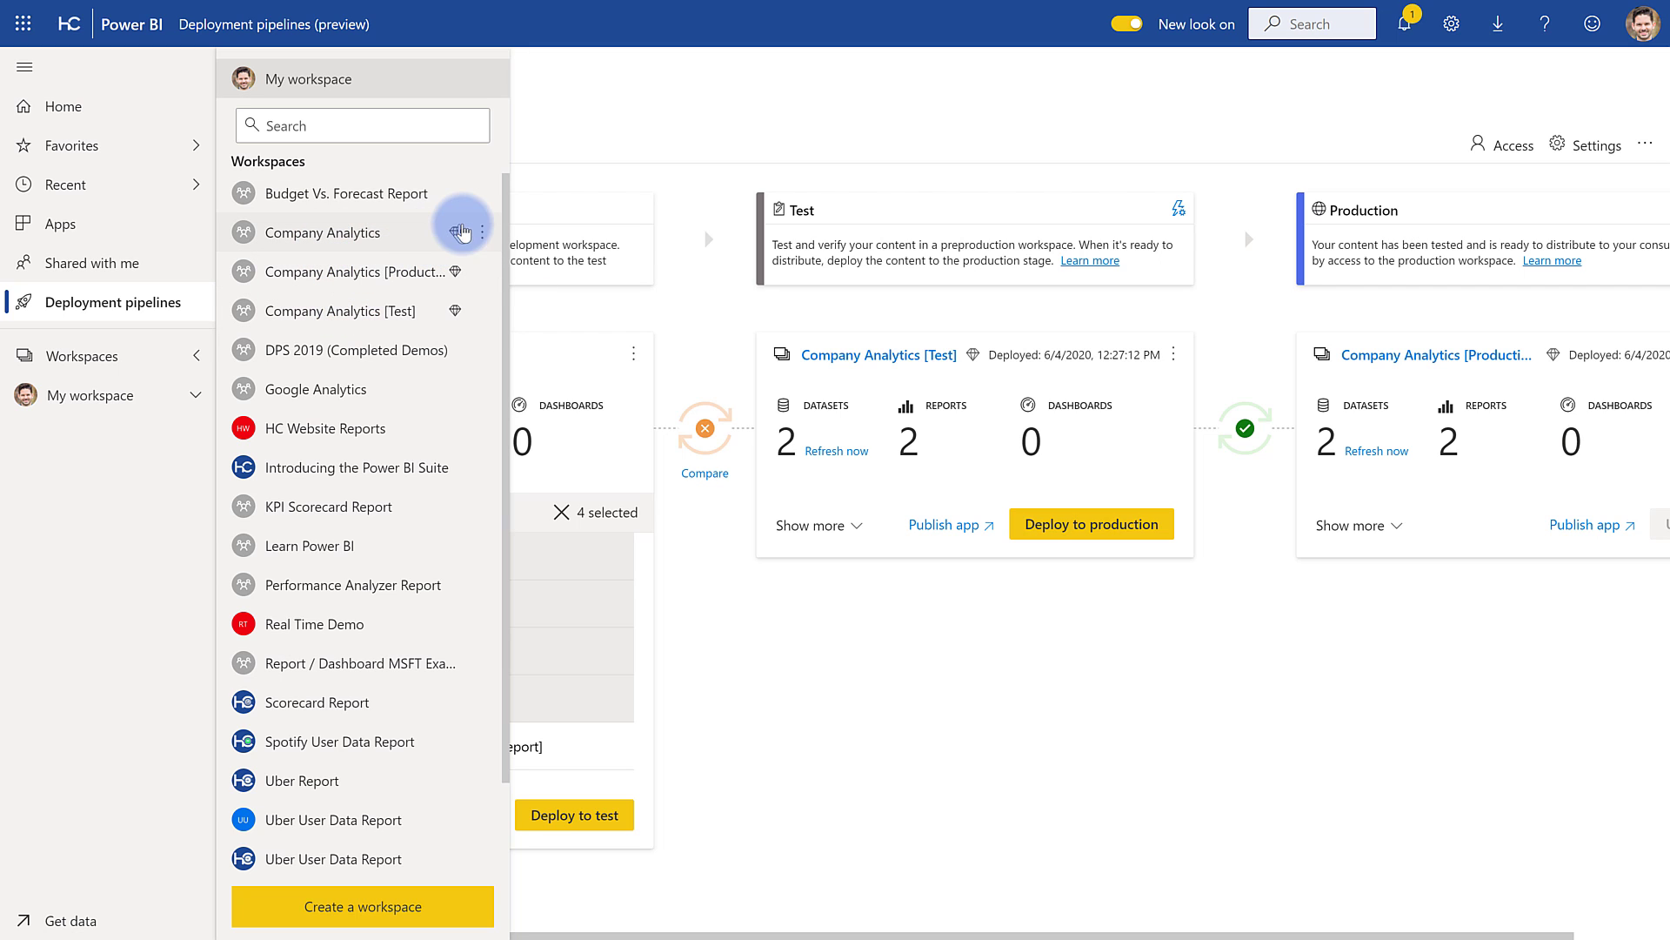
left_click(634, 350)
left_click(635, 351)
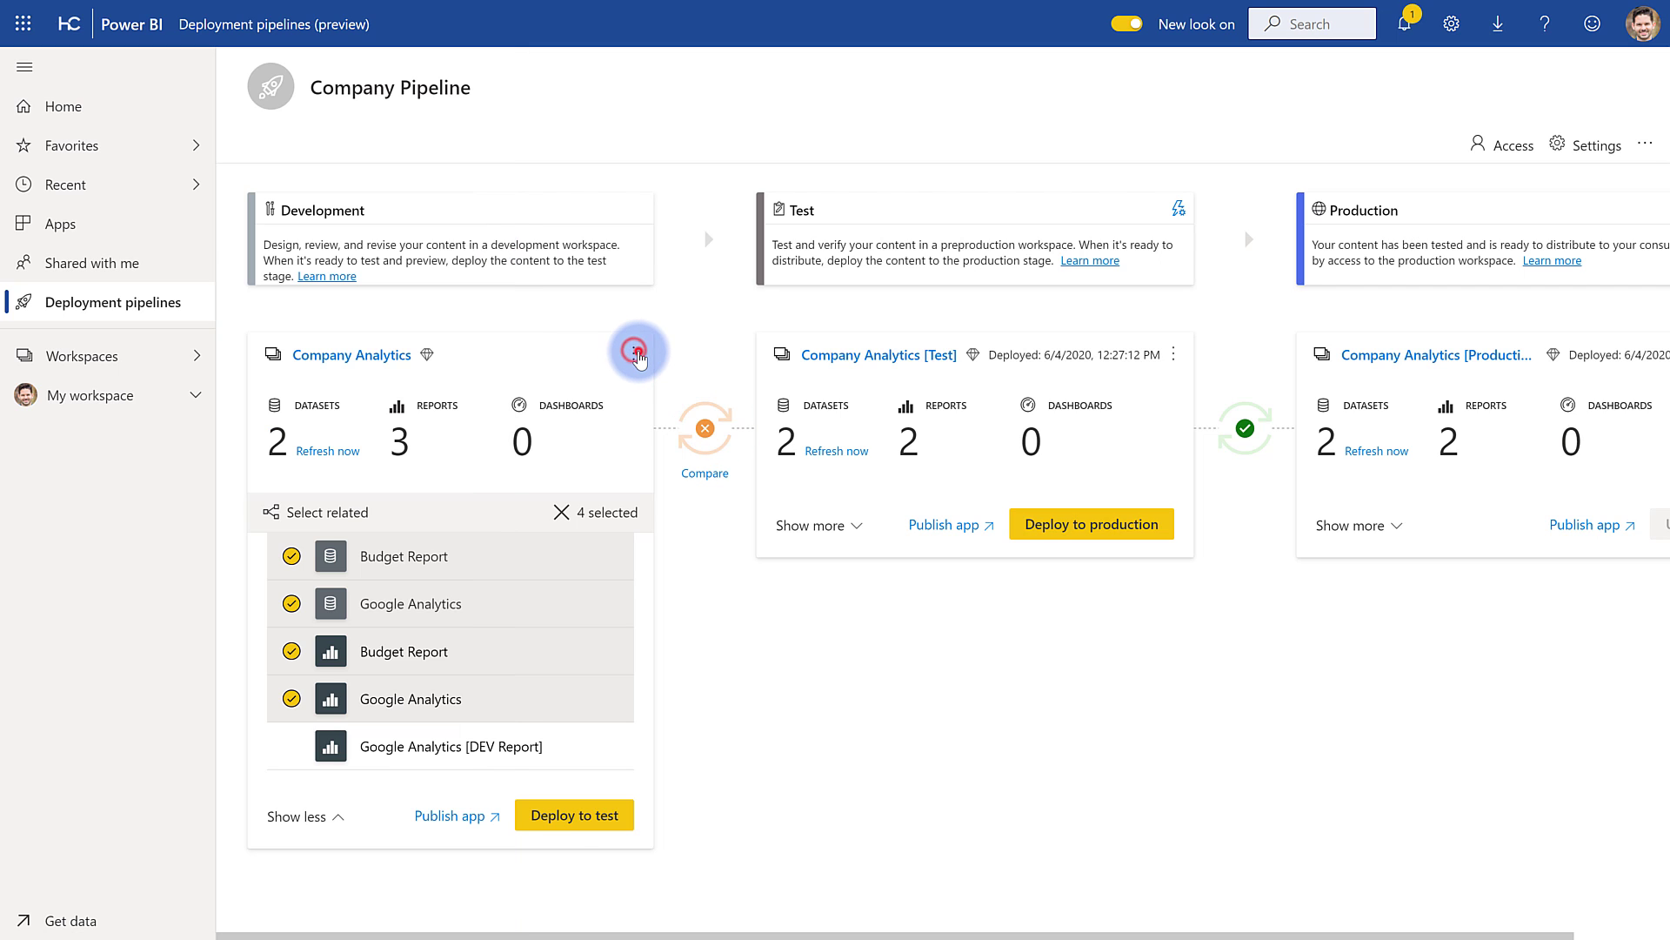
left_click(684, 487)
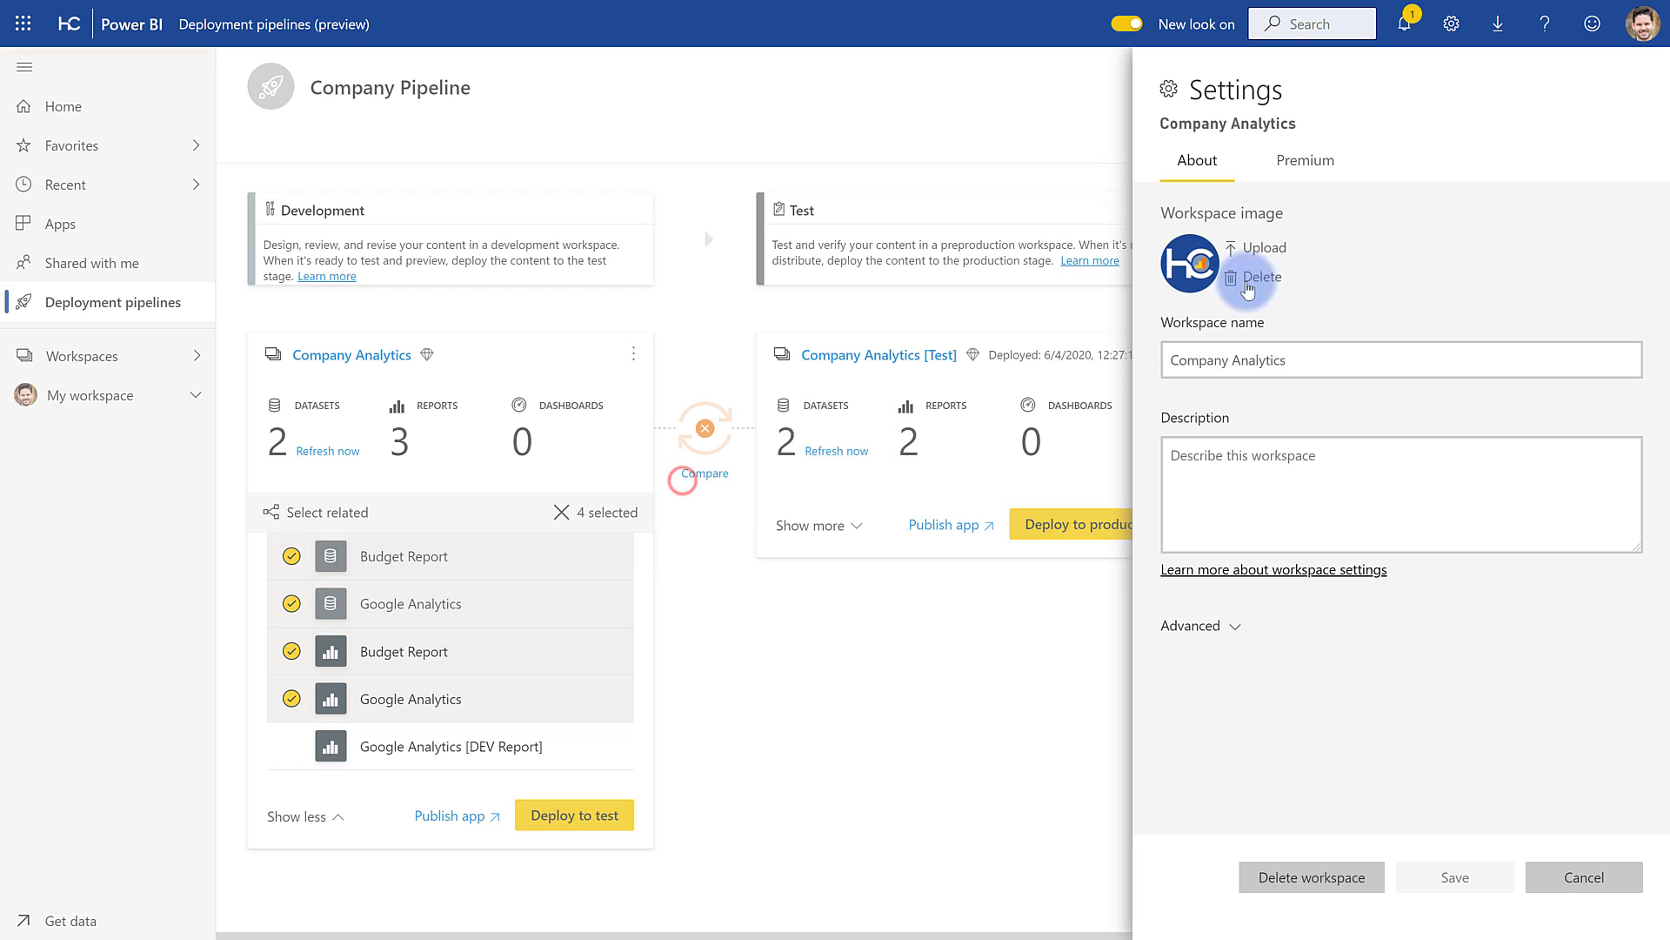
left_click(1315, 359)
type("[Development]")
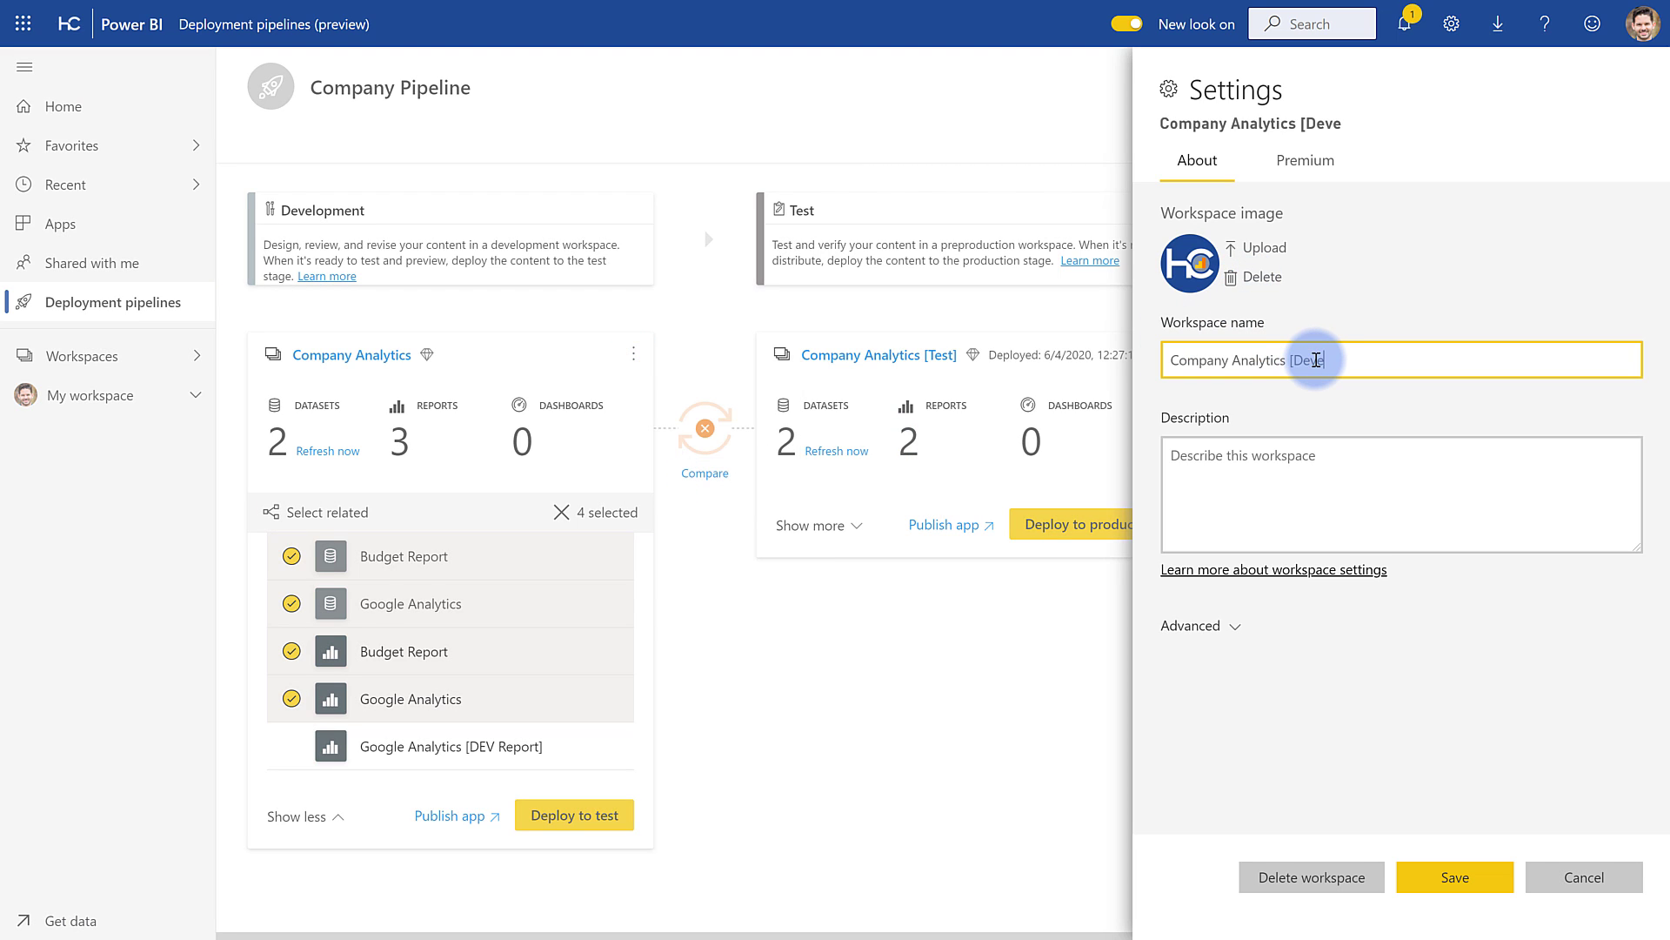
left_click(1476, 879)
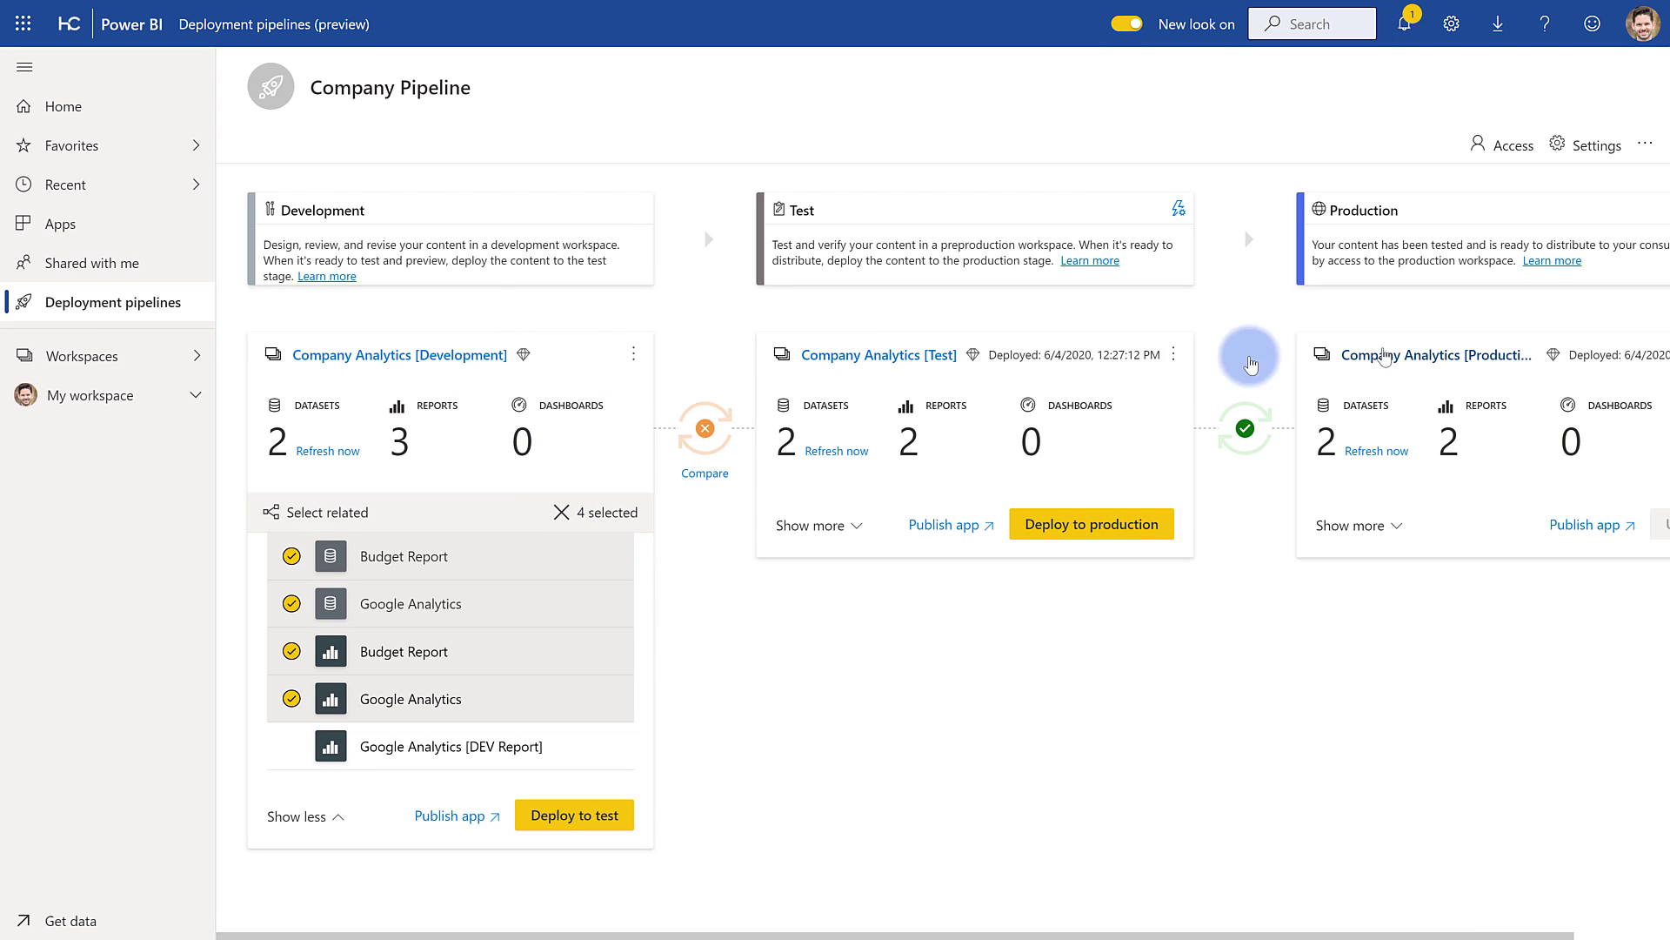
left_click(196, 358)
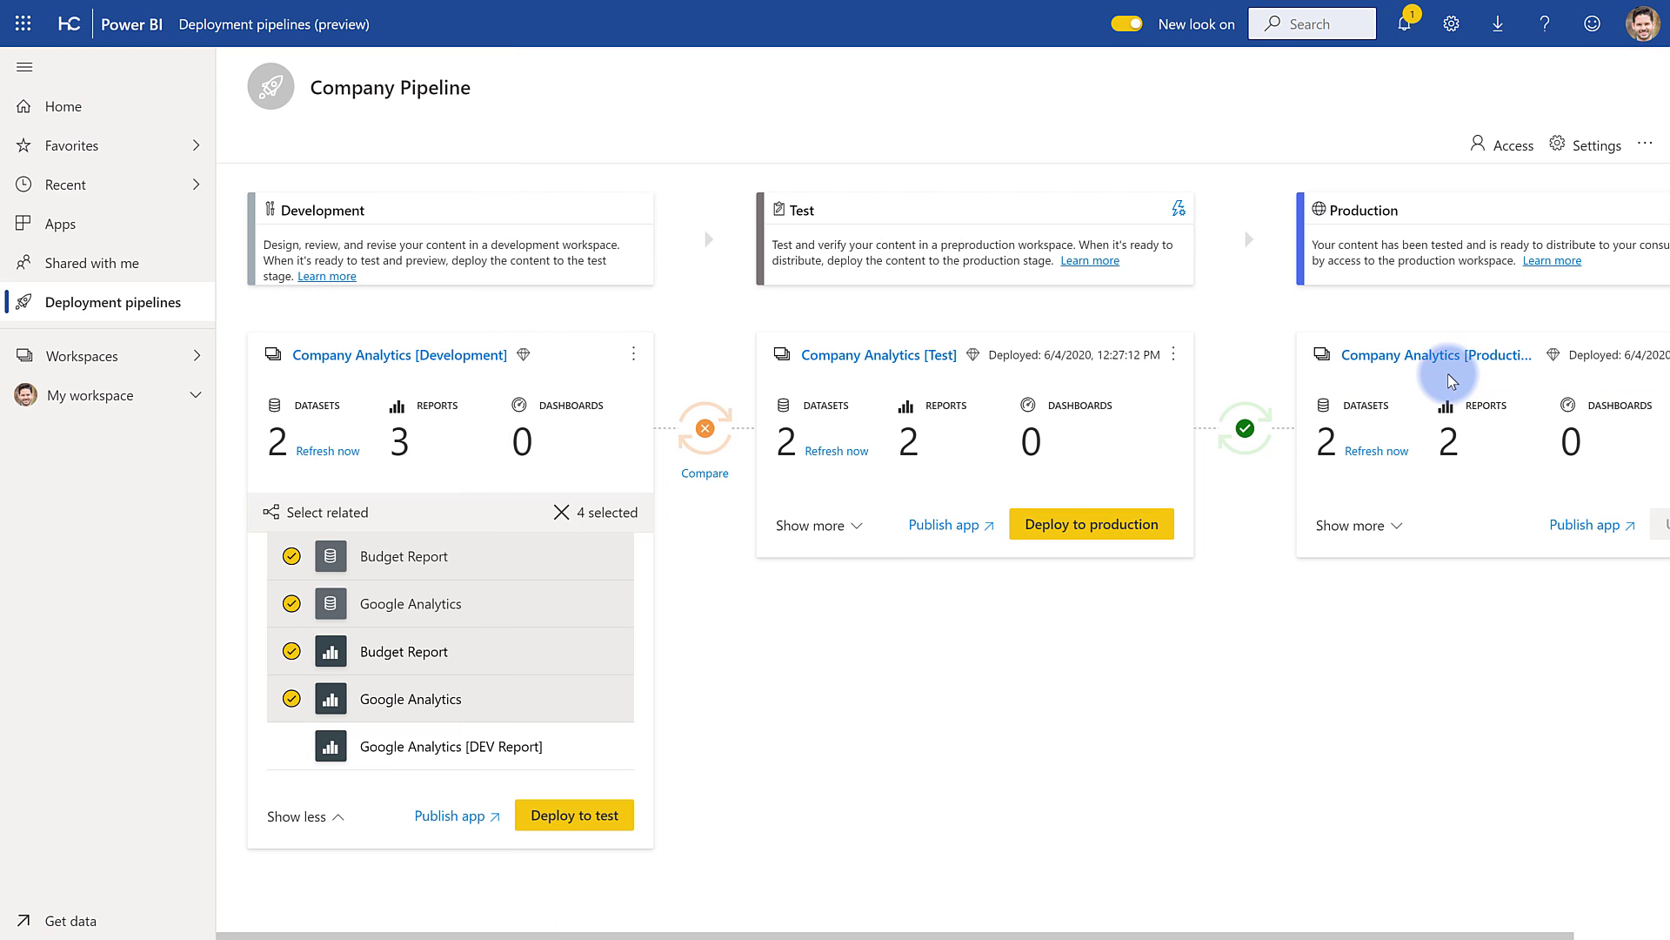
Open the Production stage's parameter rules for the Google Analytics dataset.
scroll(1448, 373, "right", 2)
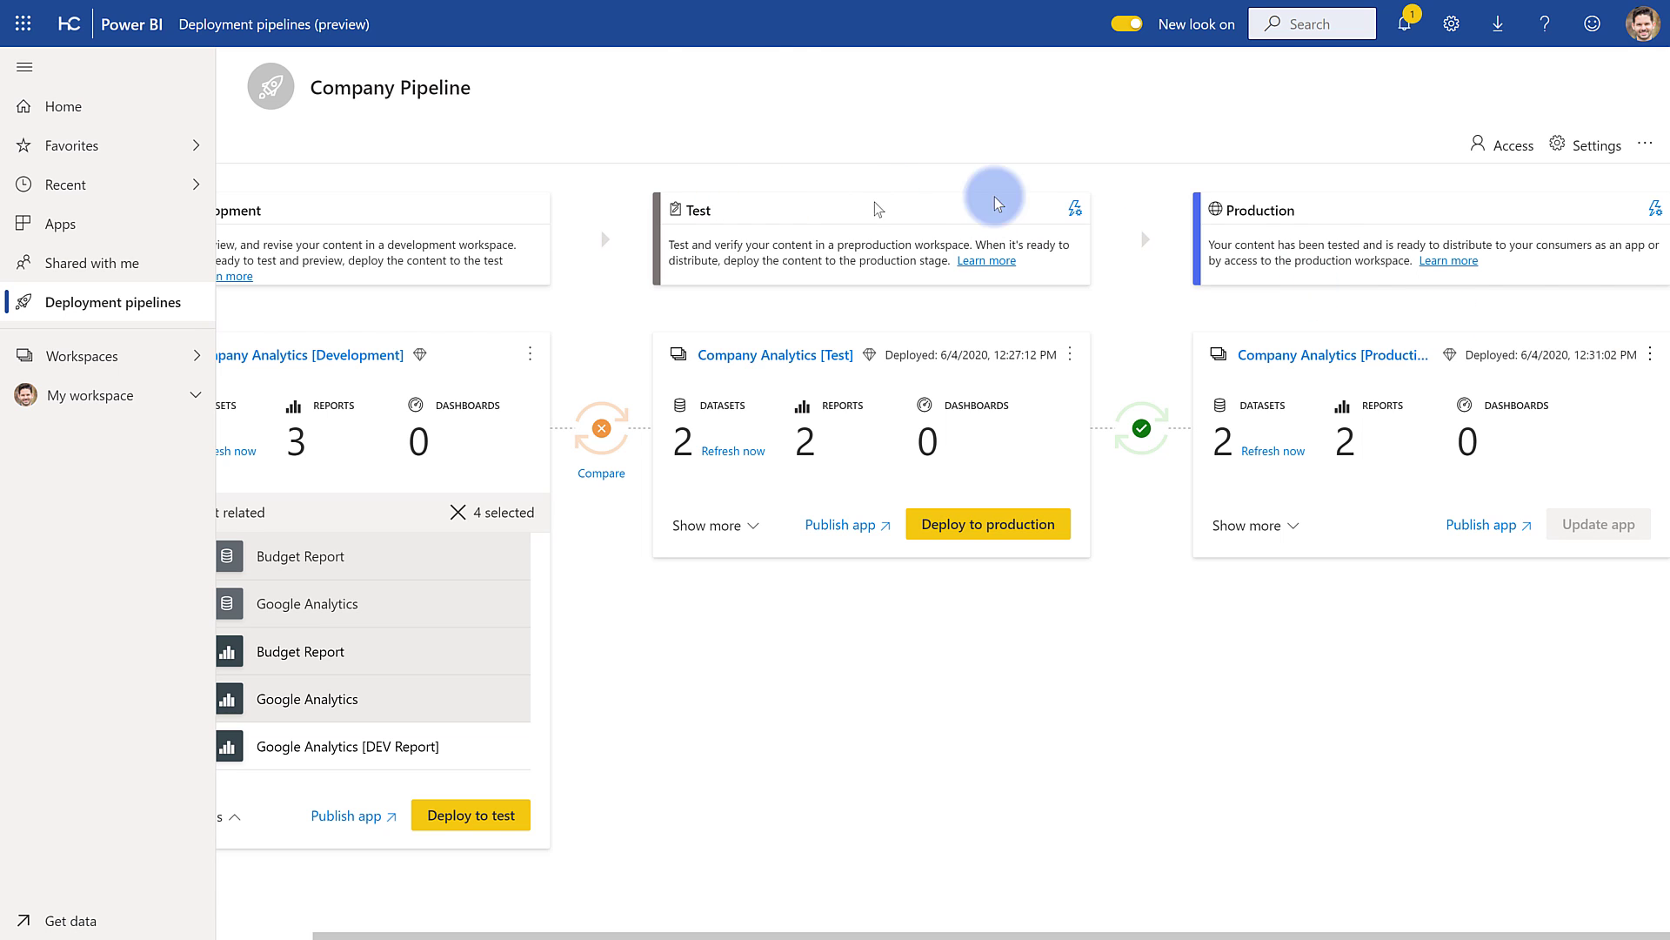
left_click(1653, 214)
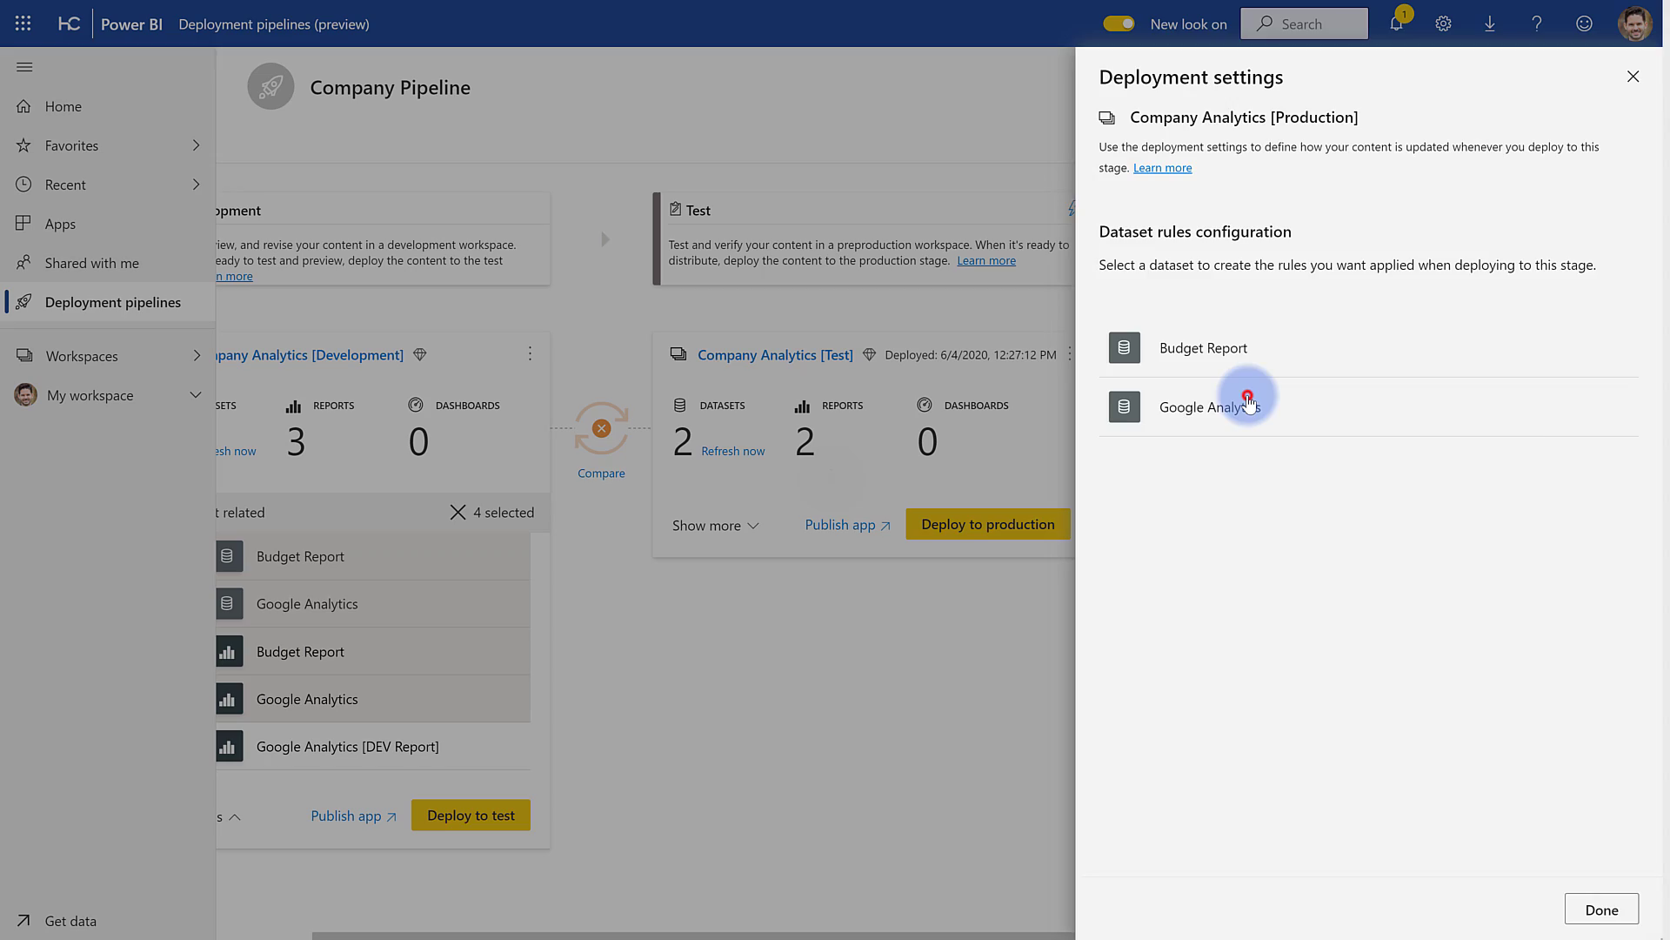
left_click(1248, 400)
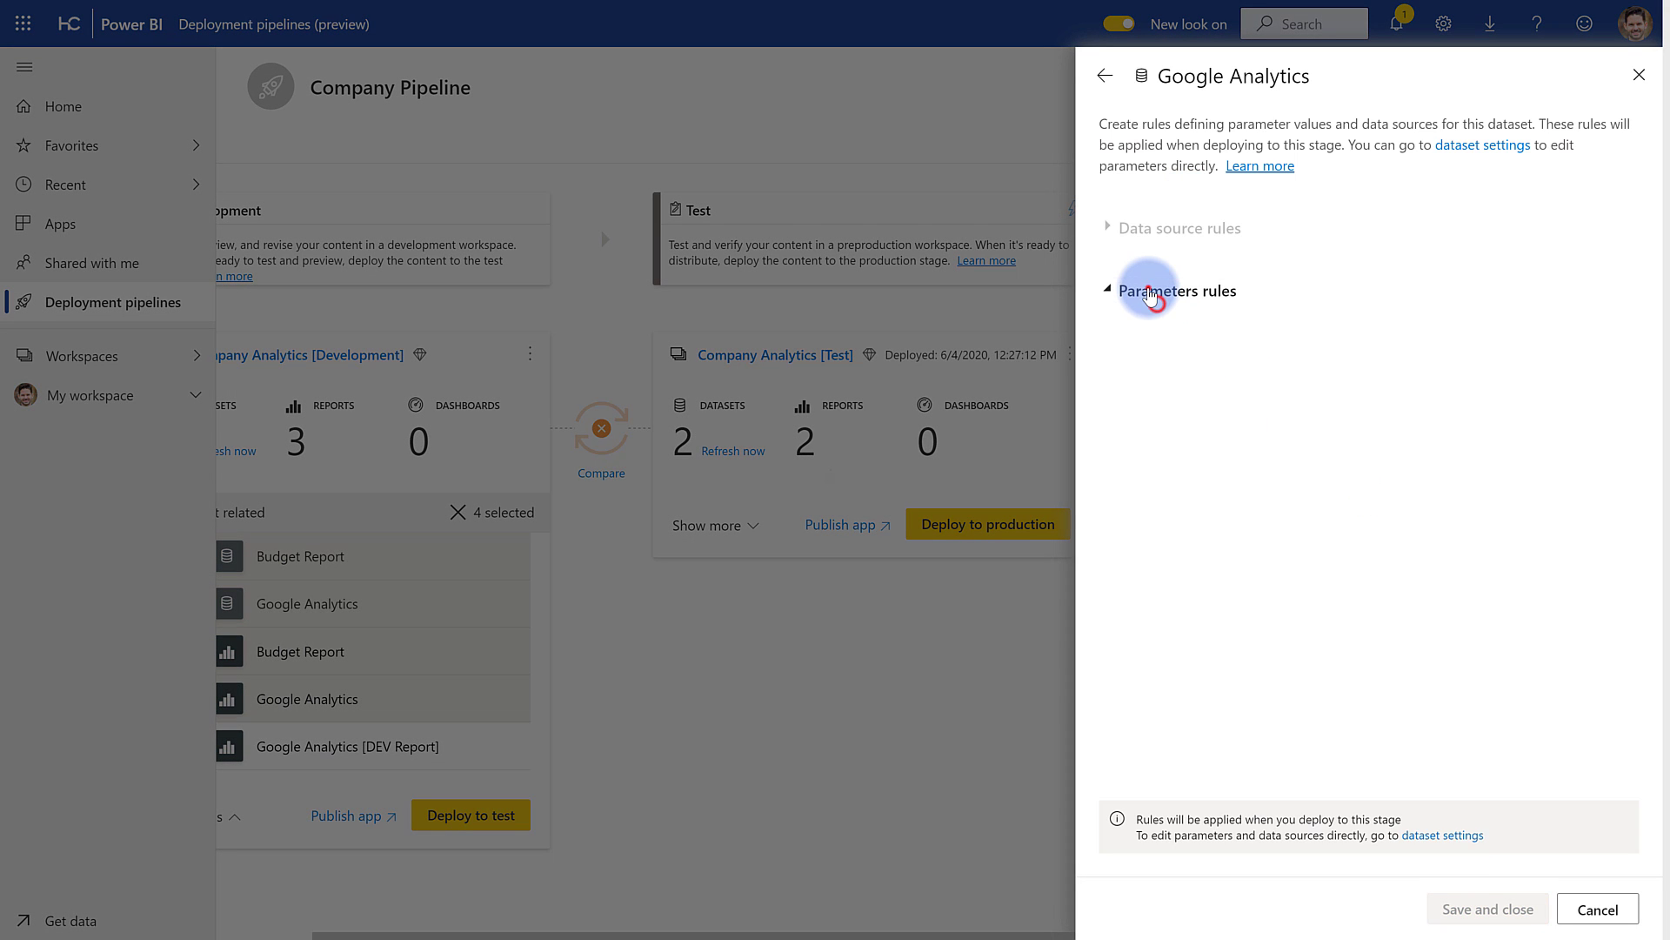
left_click(1146, 290)
Add a StartDate parameter rule with value 1/1/2010, save it and close the settings.
left_click(1259, 437)
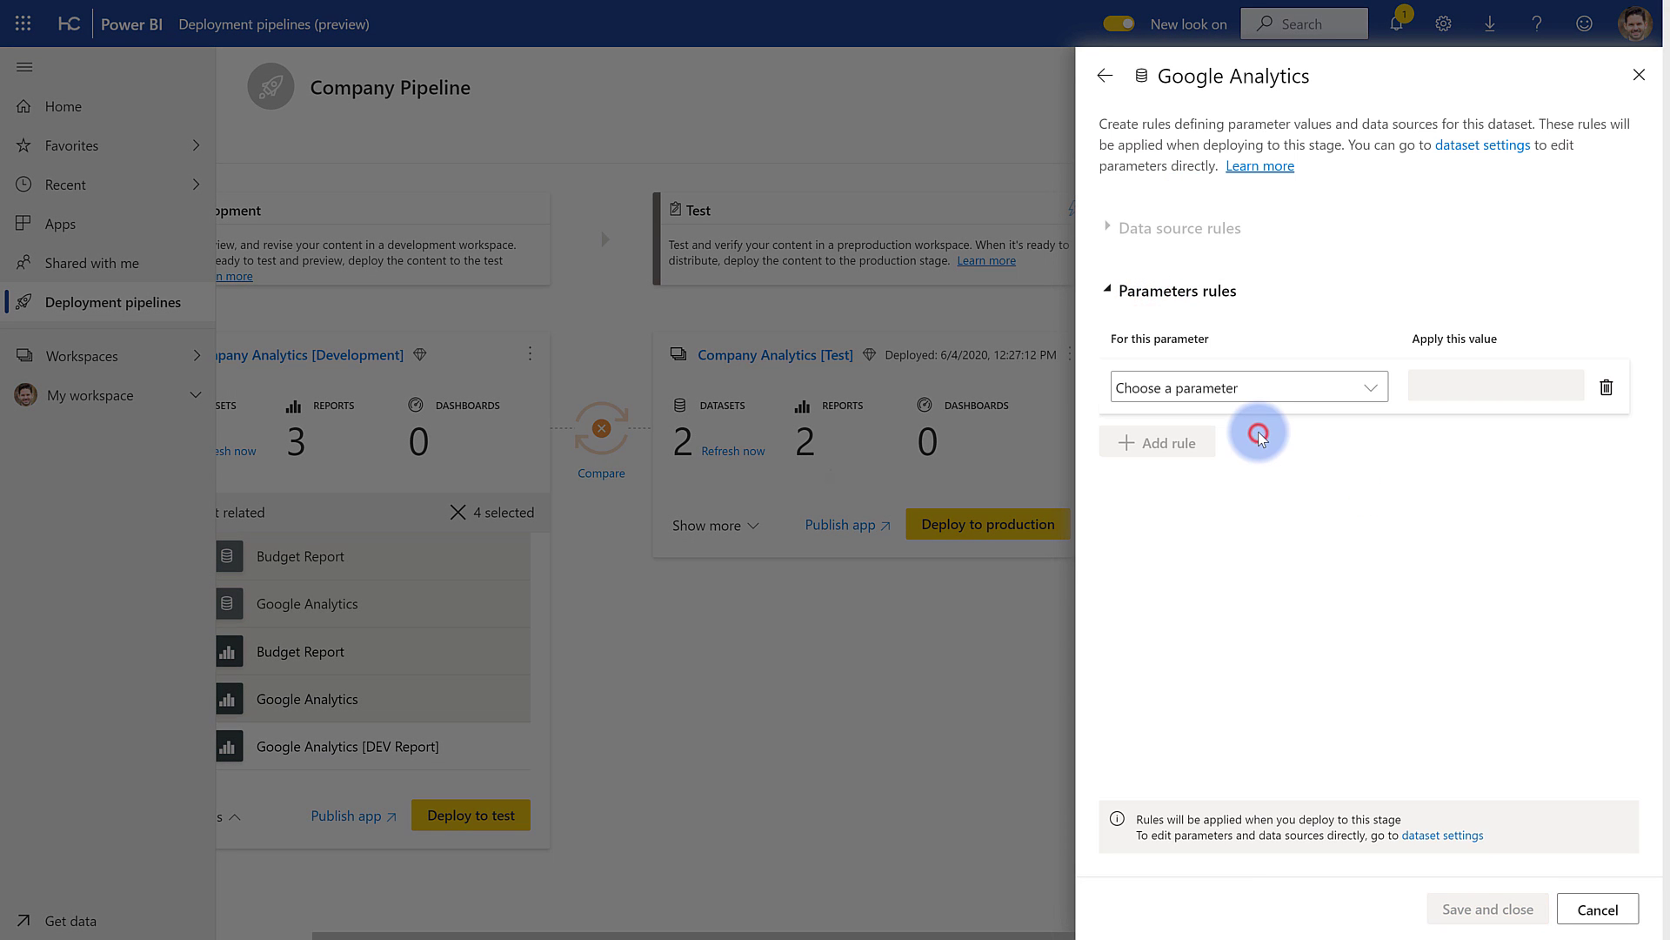
left_click(1261, 384)
left_click(1167, 463)
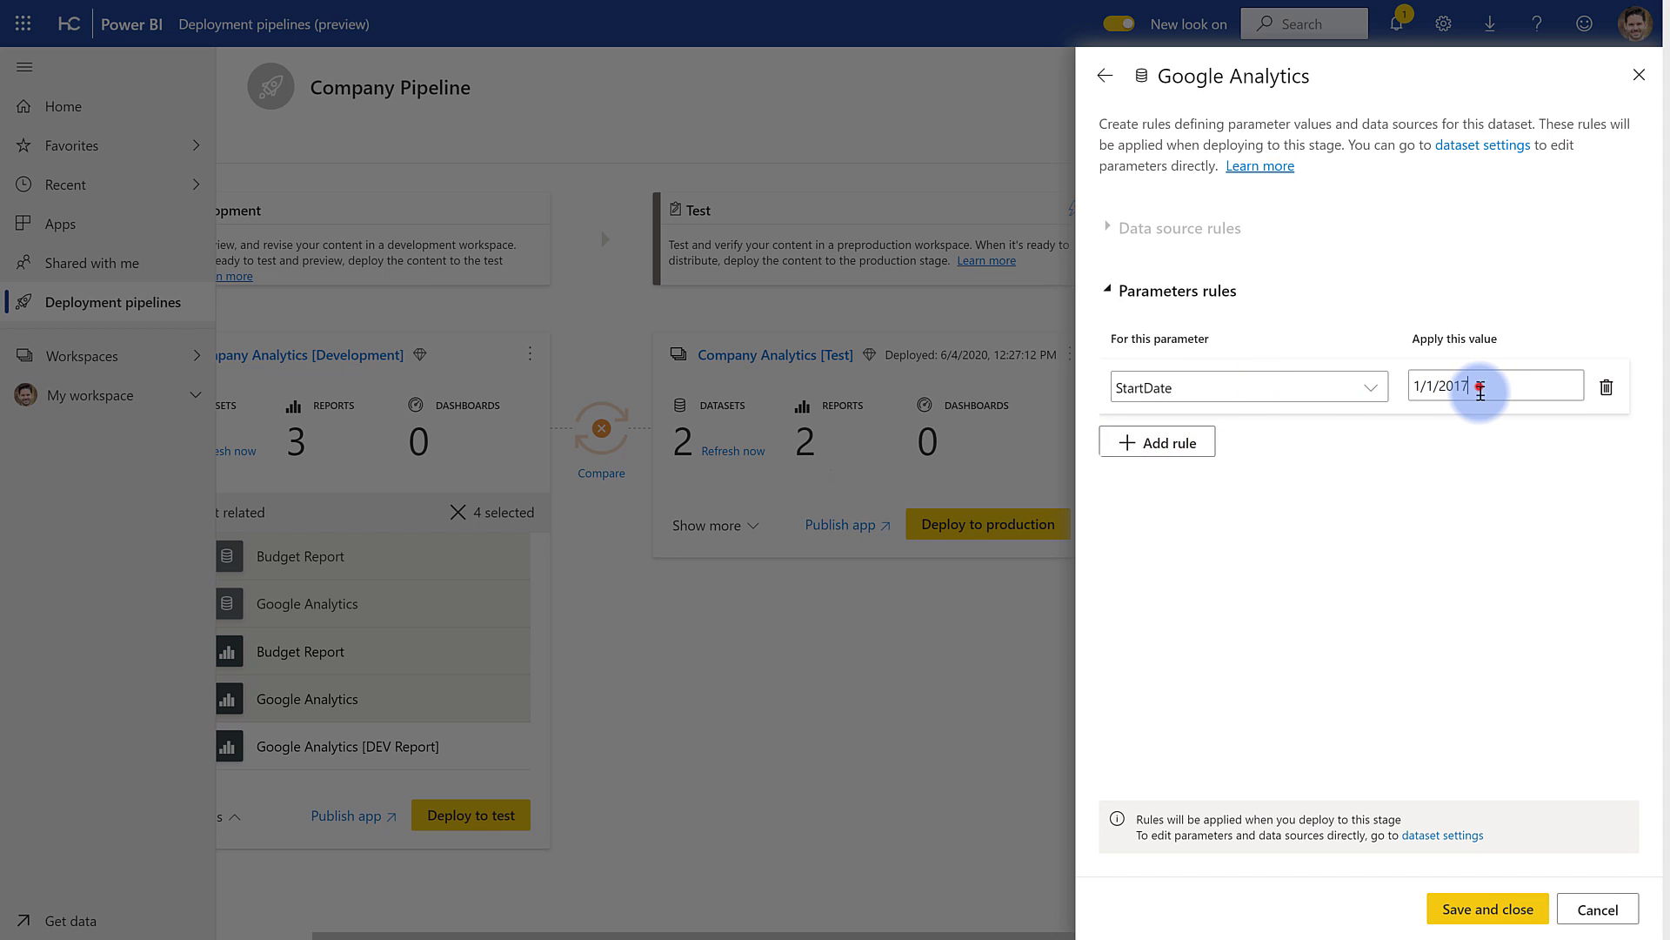
left_click(1479, 393)
key("BackSpace")
type("0")
left_click(1479, 905)
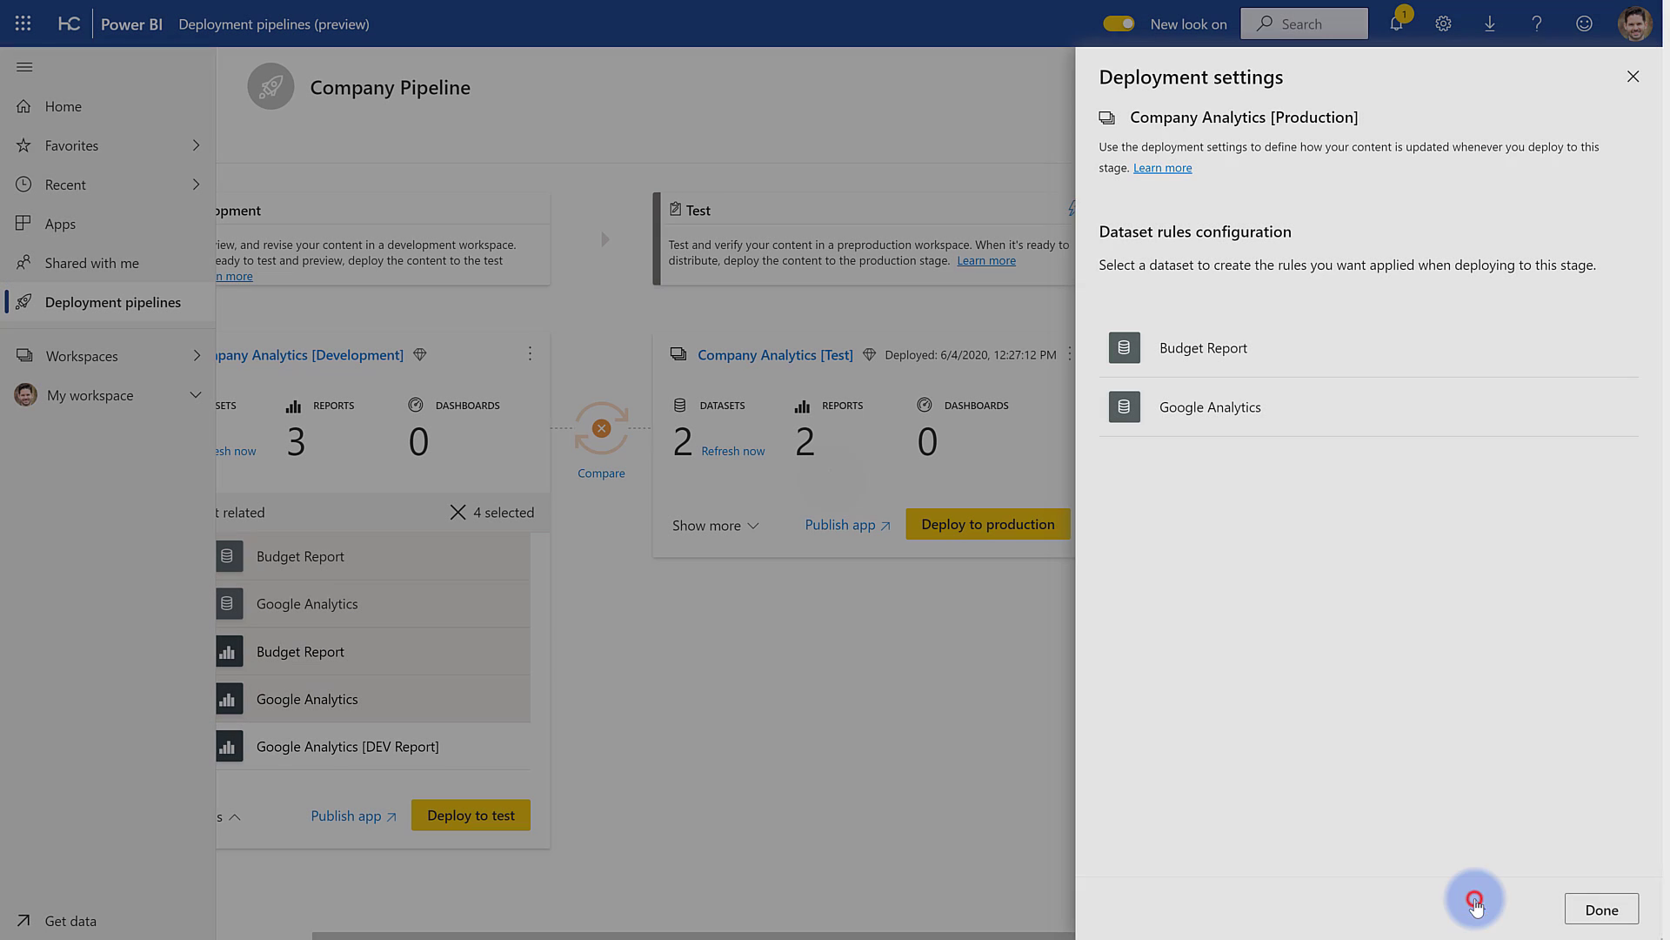
left_click(1604, 907)
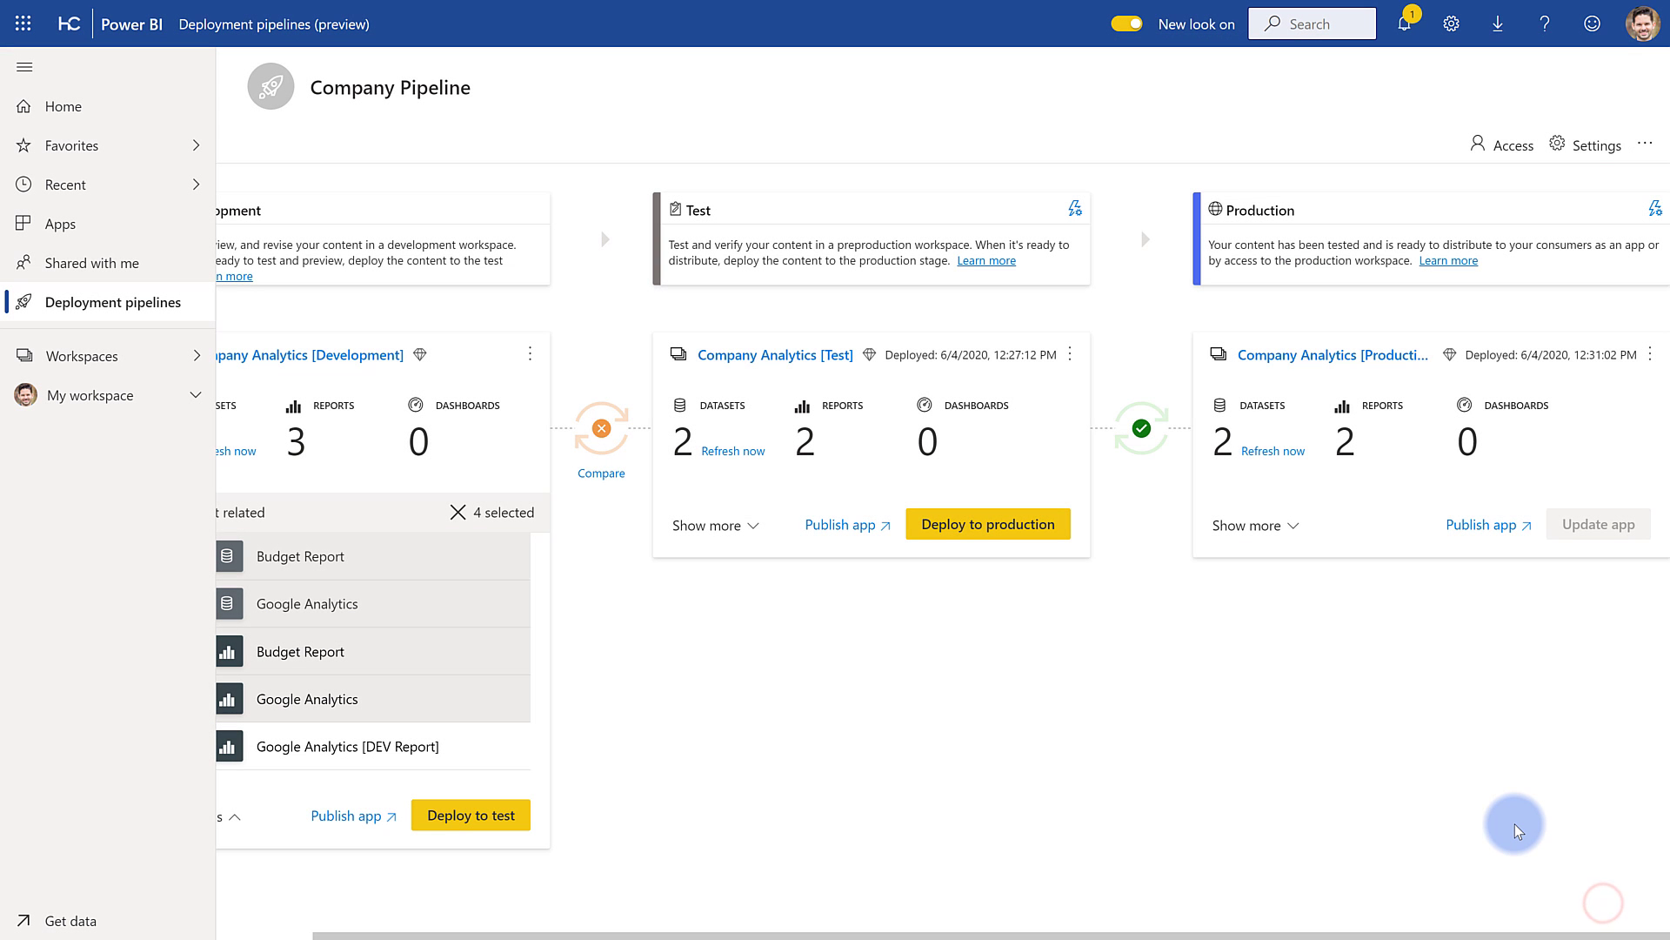